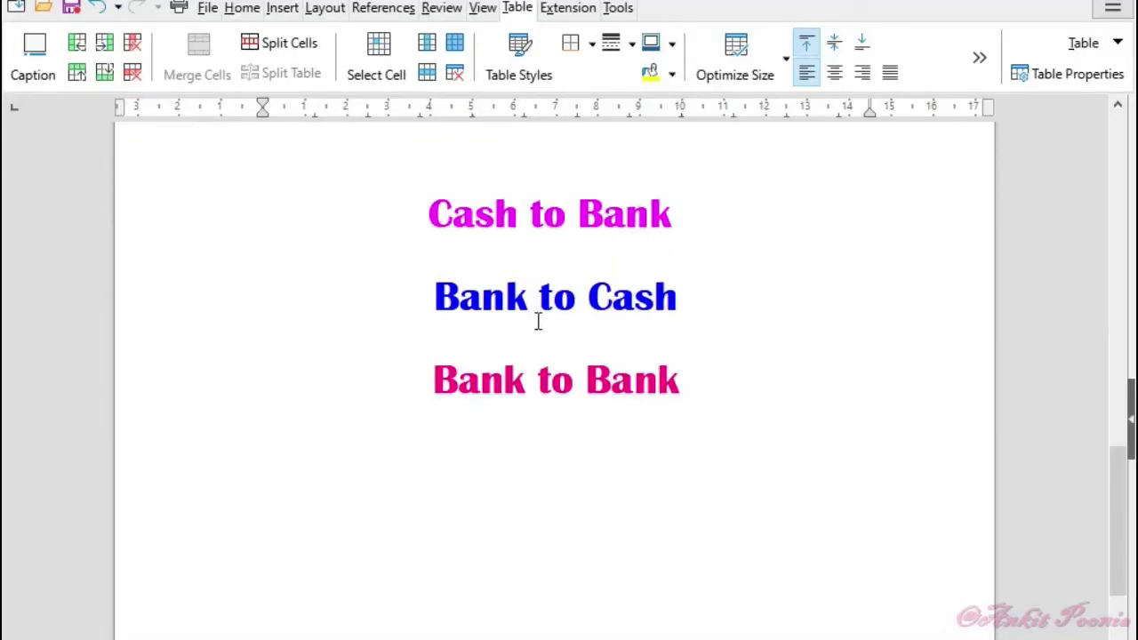
- Scroll up to the contra transactions table and place the cursor above the 01/04/2021 entry
scroll(825, 436, up, 20)
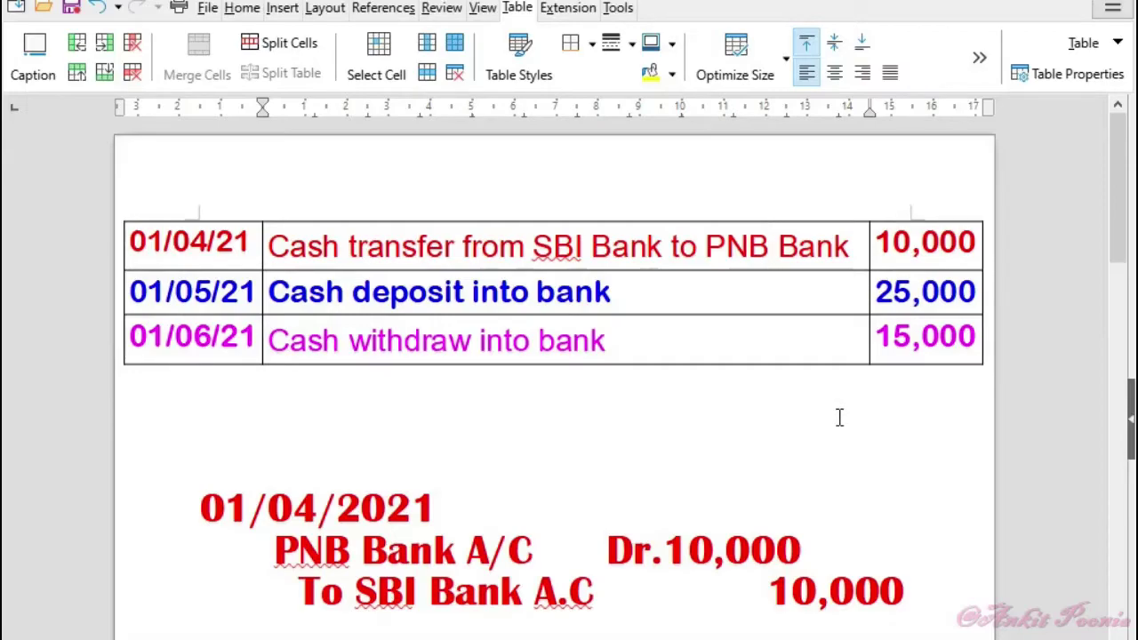
click(199, 466)
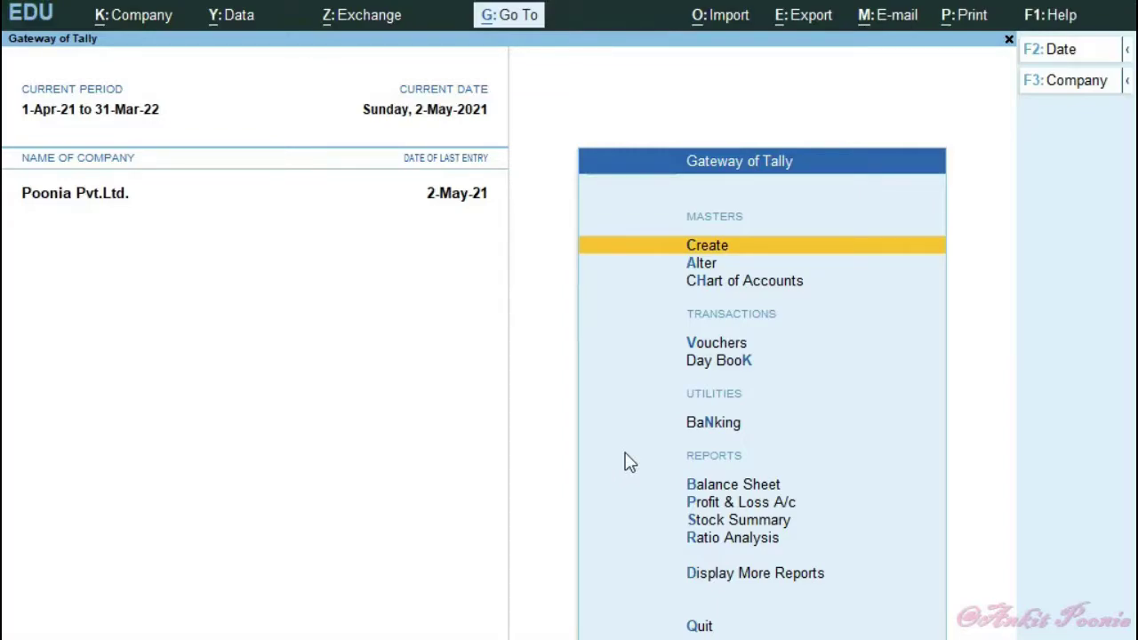
- Open voucher entry from Gateway of Tally and change the voucher type from Payment to Contra
key(v)
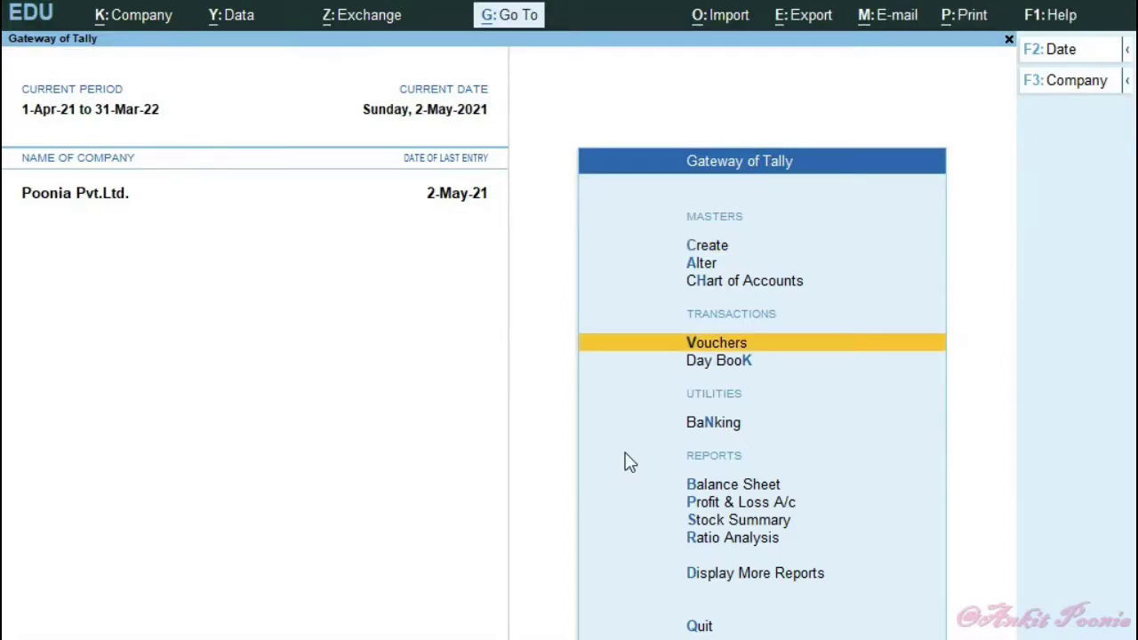
key(Return)
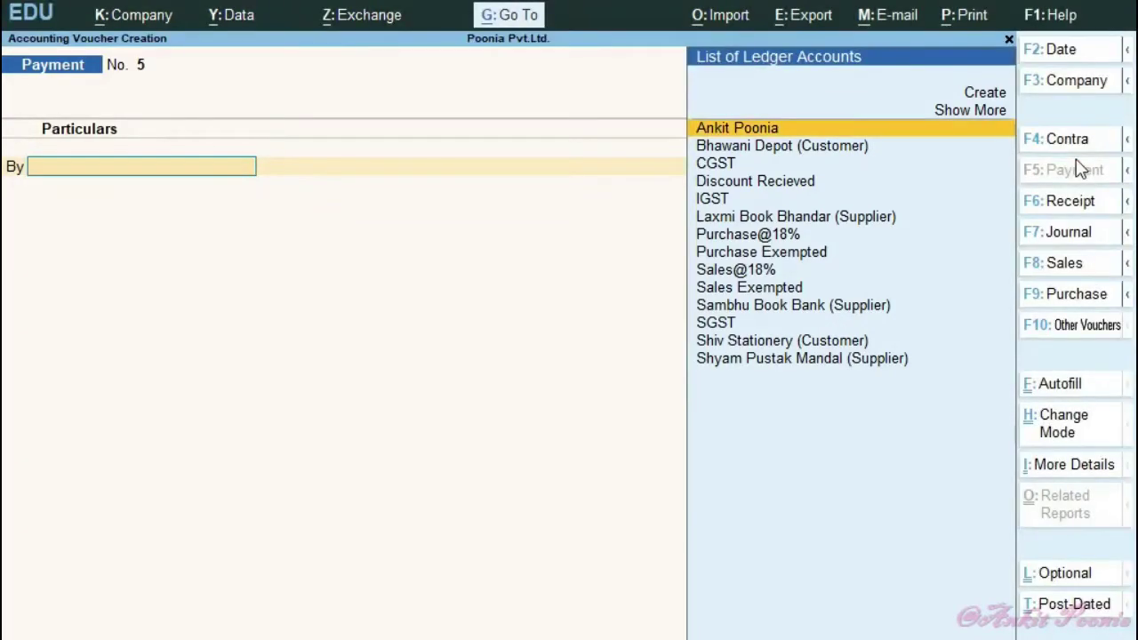
click(1072, 138)
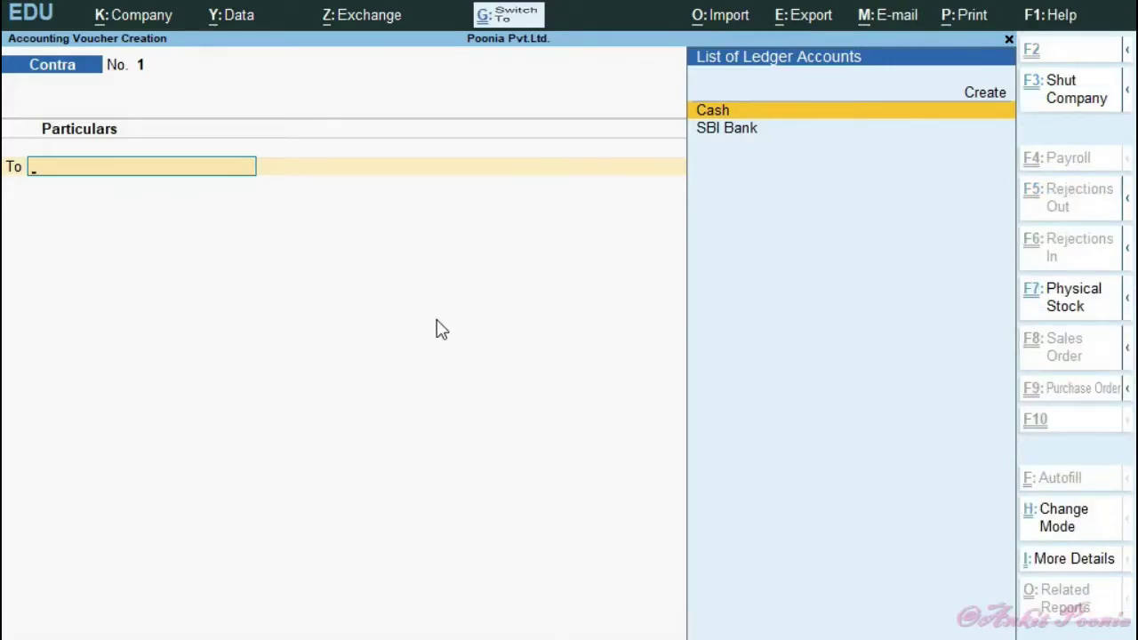
key(ctrl+h)
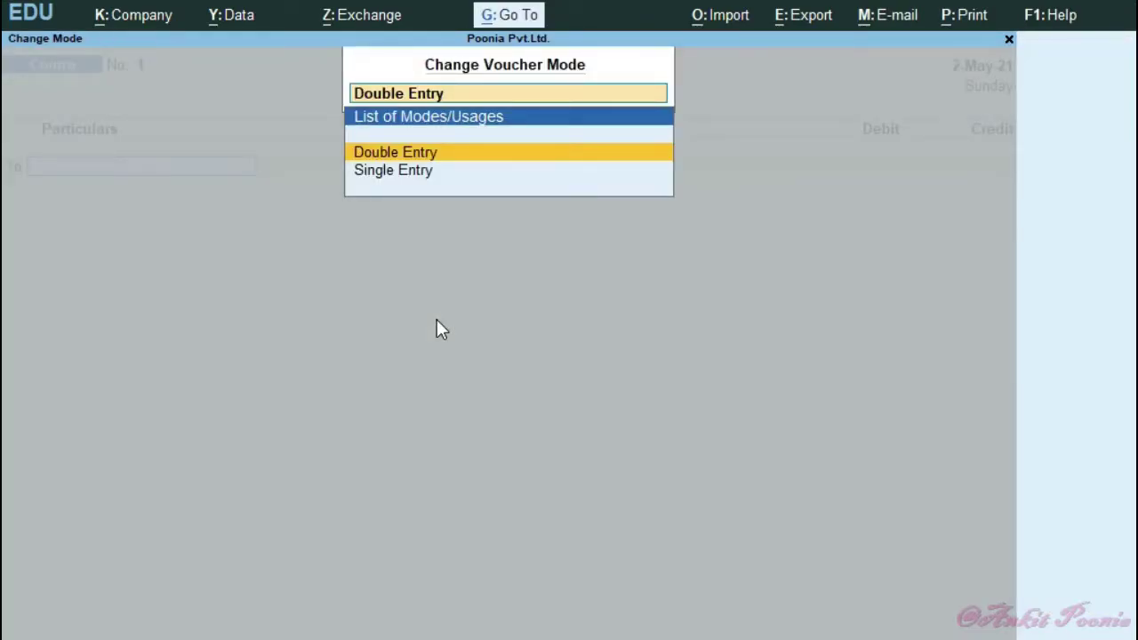
key(Down)
key(Up)
key(Return)
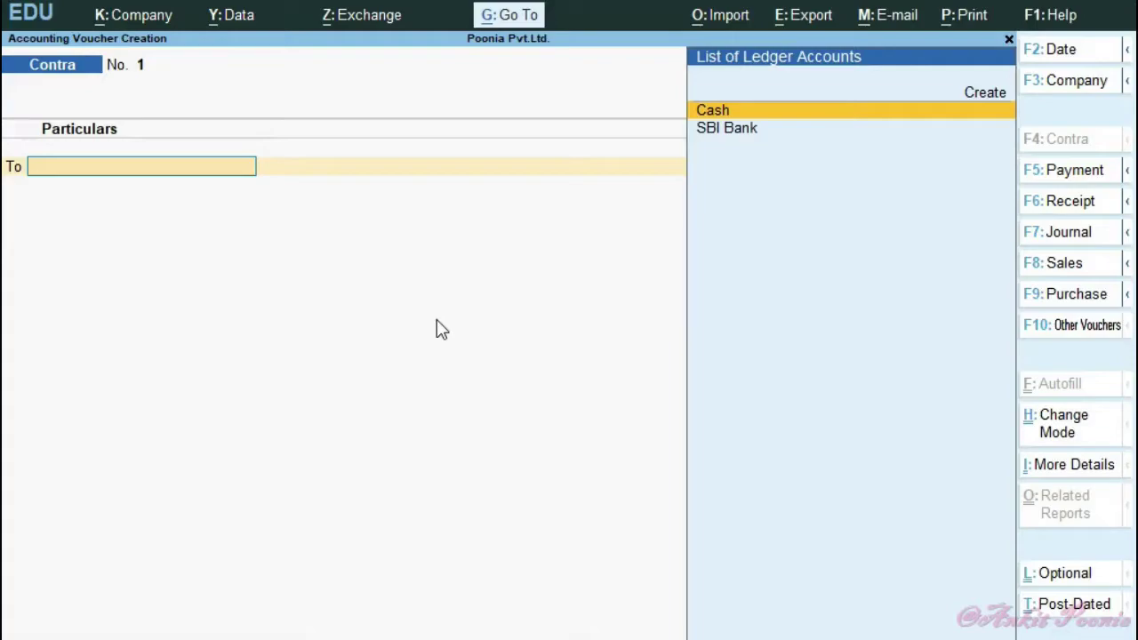
- Browse the Cash and SBI Bank ledger options without filling the voucher, then switch to Writer
key(Down)
key(Down)
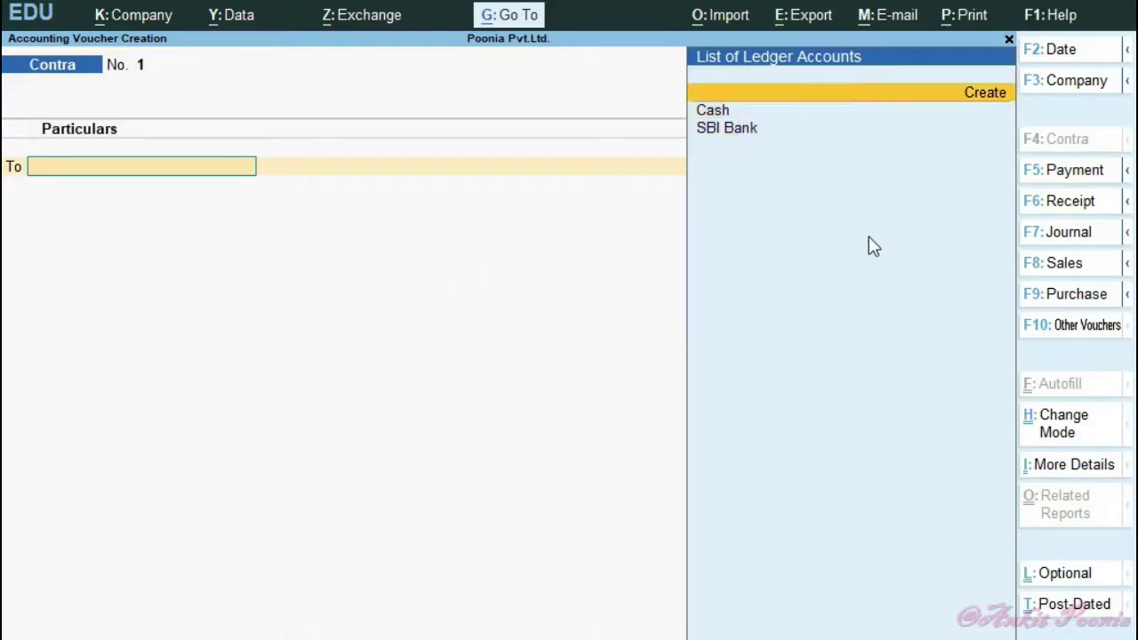
key(Down)
key(Down)
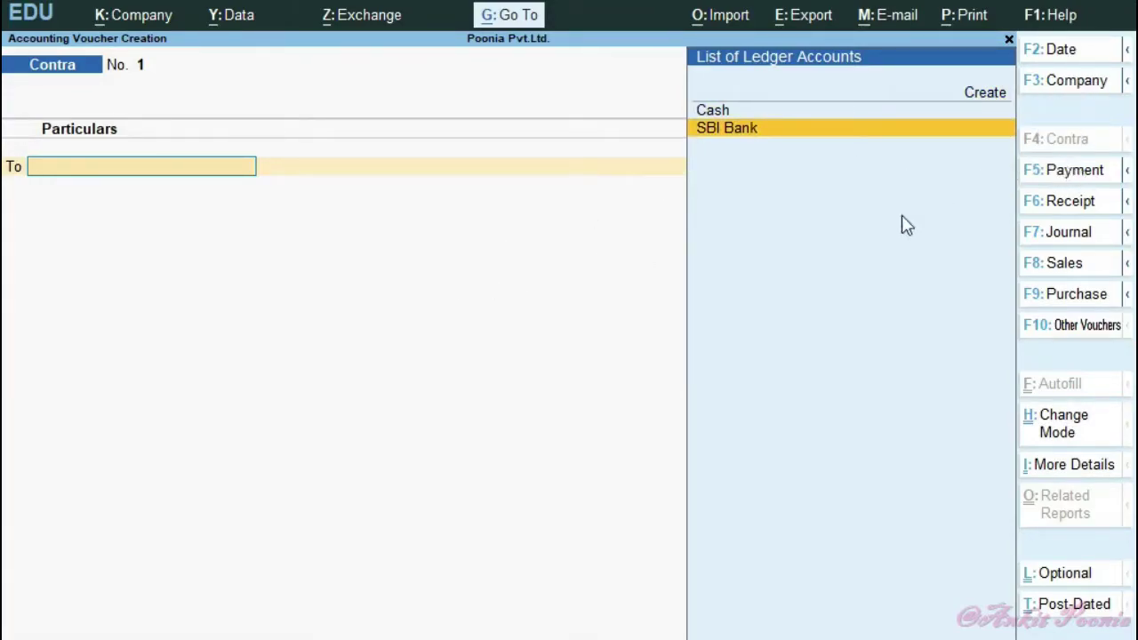
key(Up)
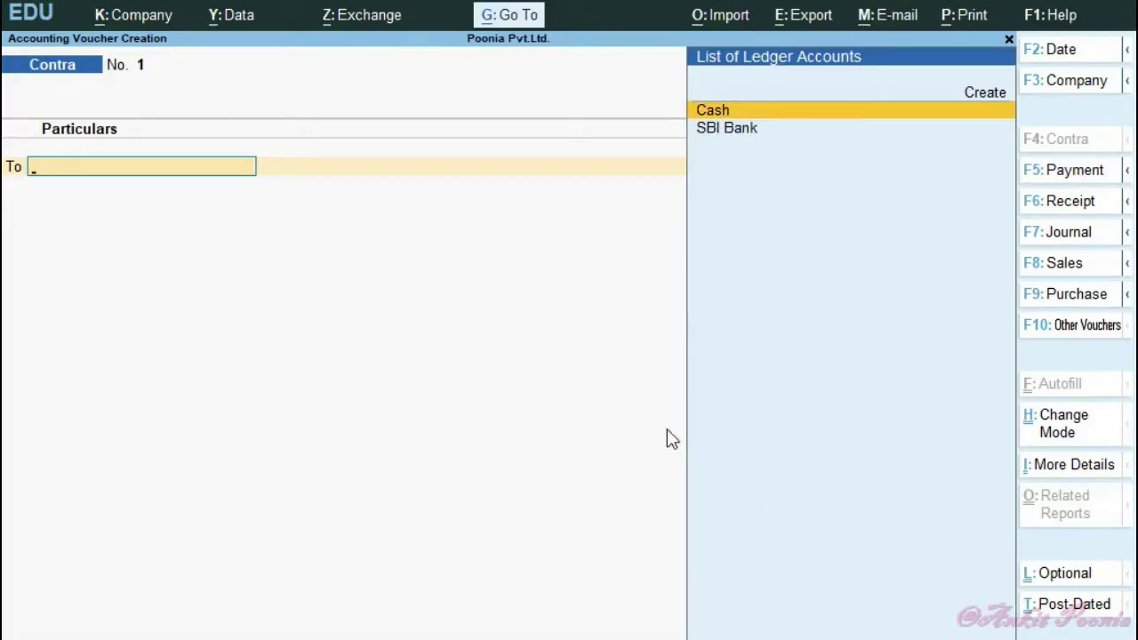
key(alt+Tab)
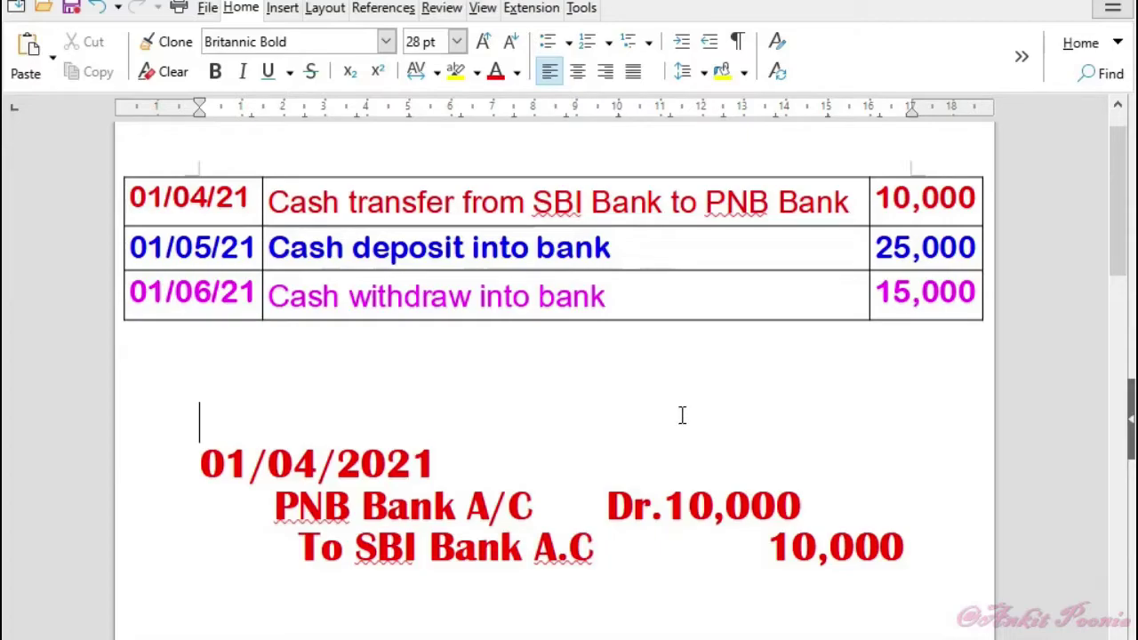
- Scroll through the 01/04, 01/05 and 01/06/2021 journal entries in the Writer notes
scroll(682, 415, down, 3)
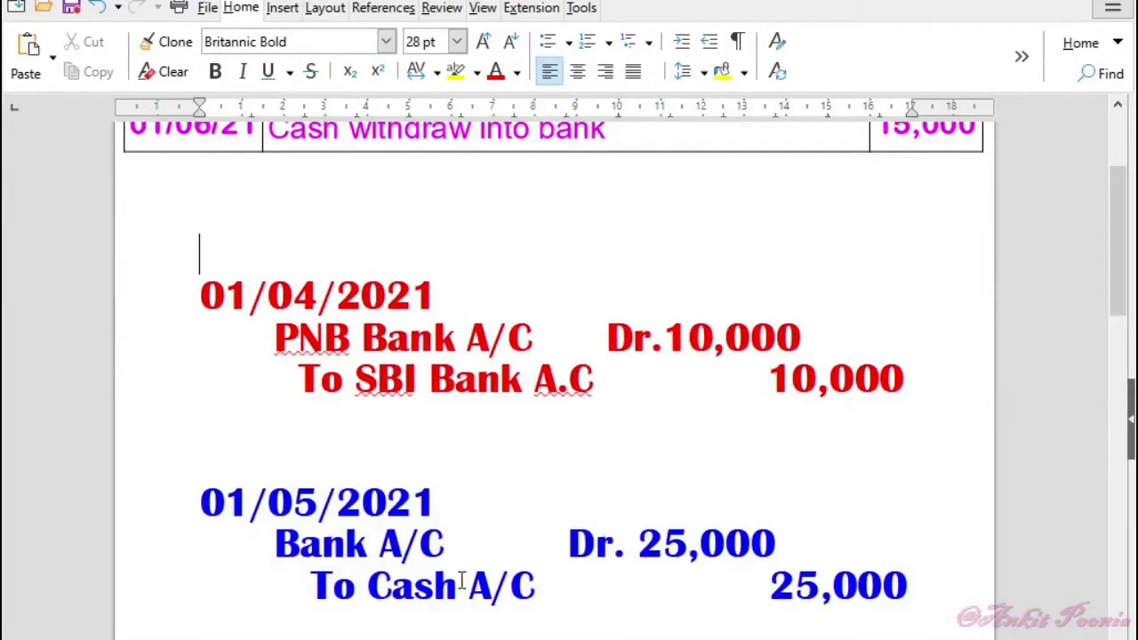
scroll(587, 237, up, 4)
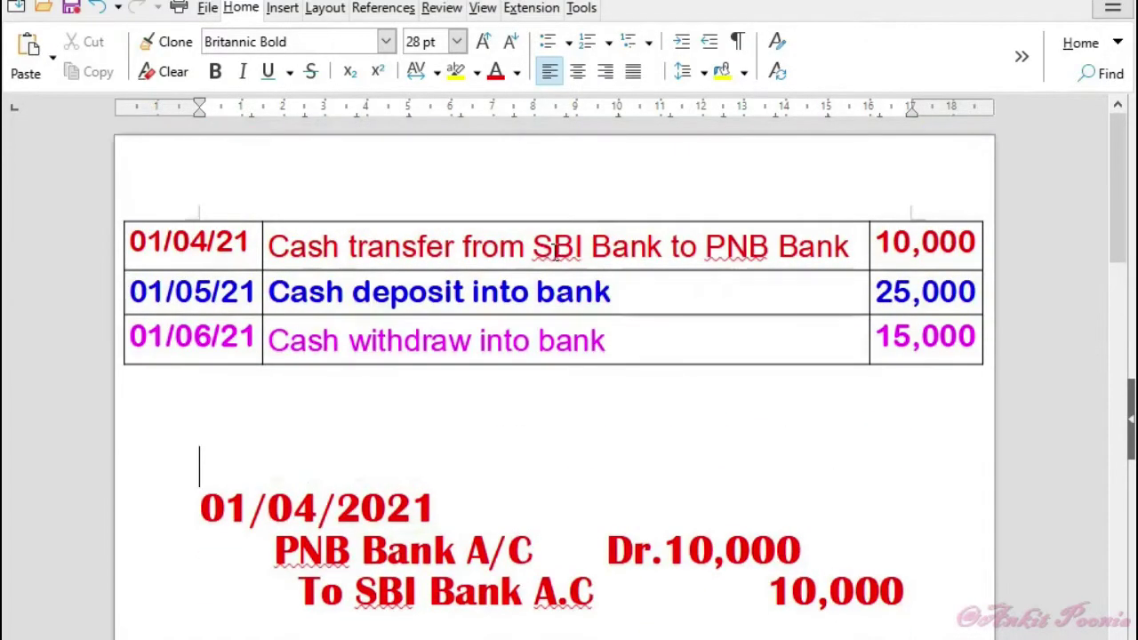
scroll(739, 381, down, 5)
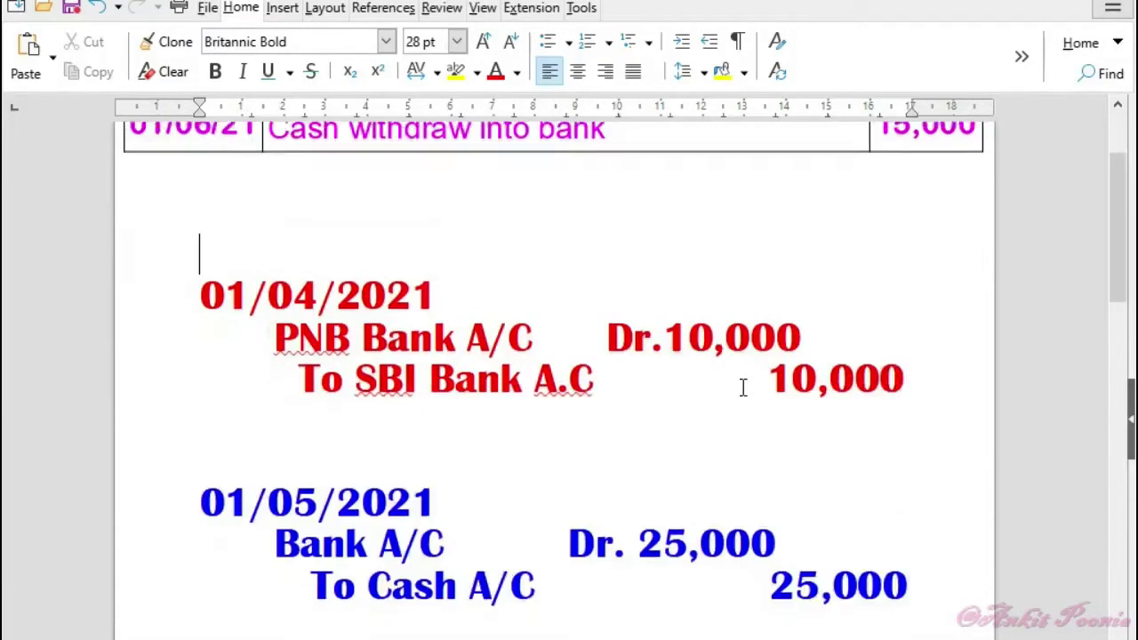
scroll(548, 480, down, 1)
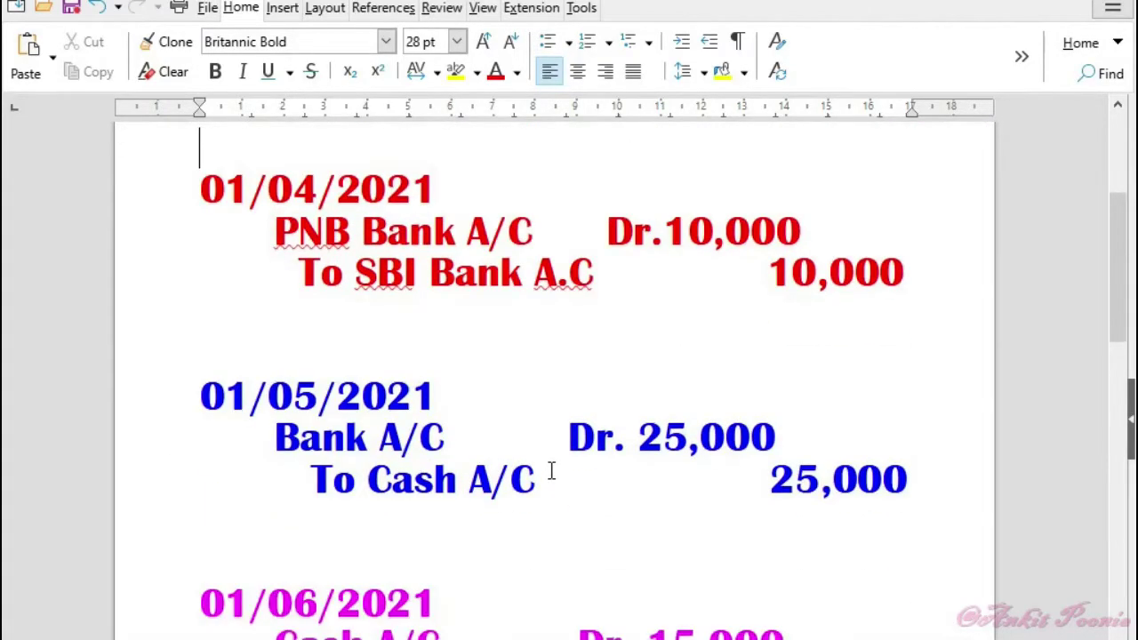
scroll(549, 469, up, 5)
scroll(633, 316, down, 7)
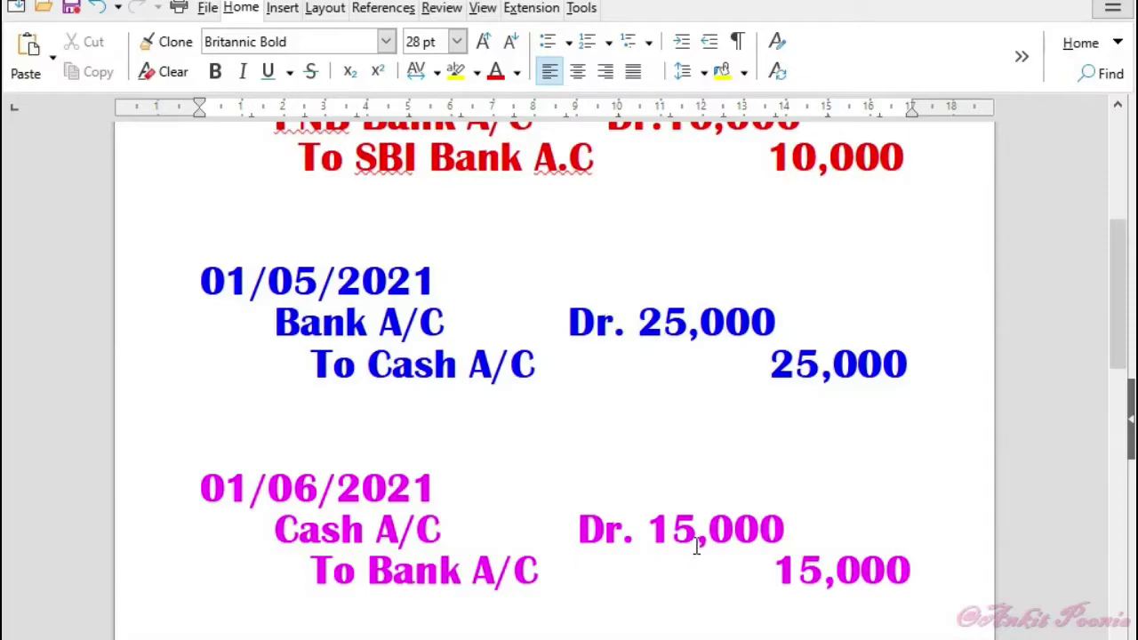
scroll(697, 546, up, 3)
scroll(765, 543, up, 3)
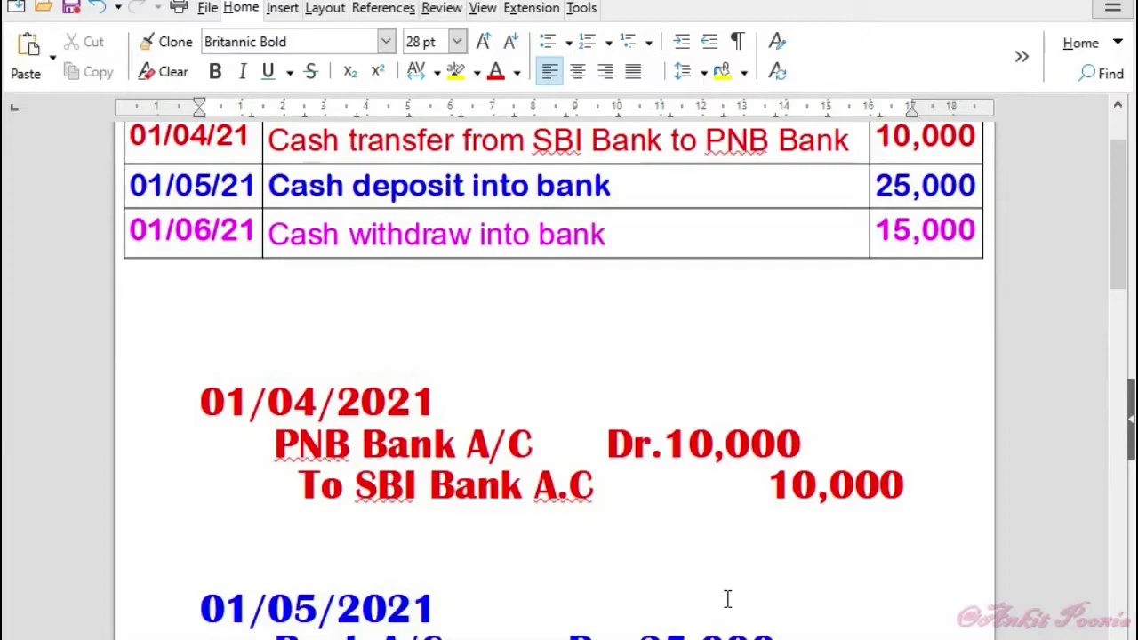
scroll(724, 595, up, 1)
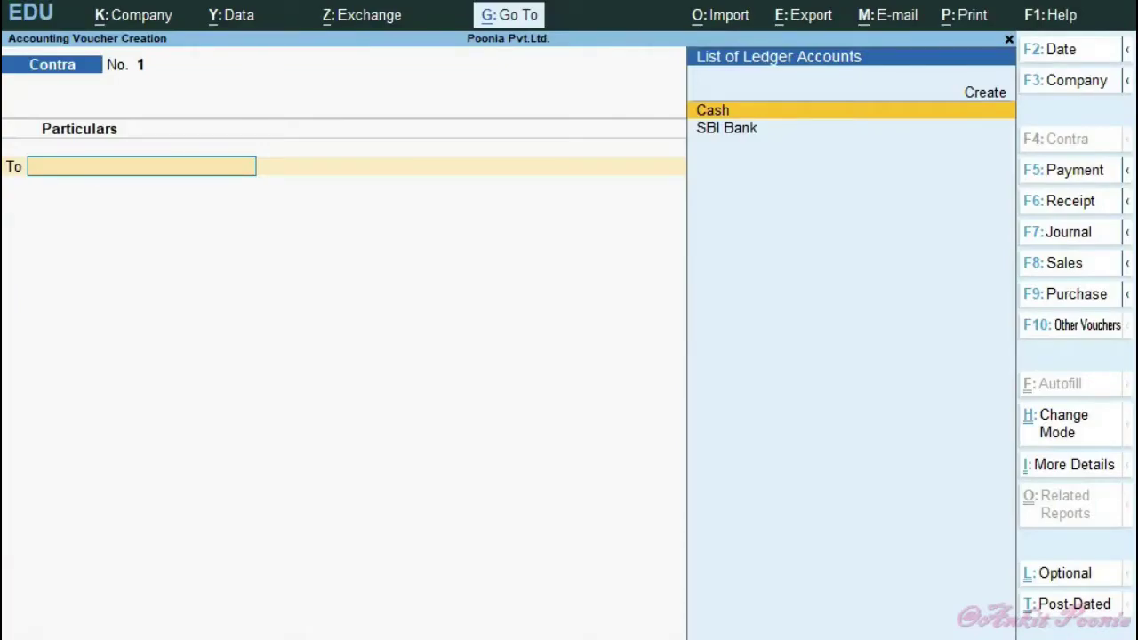
- Date Contra voucher 1 as 1-Apr-21 and choose SBI Bank as the credited ledger
key(F2)
text(1.4)
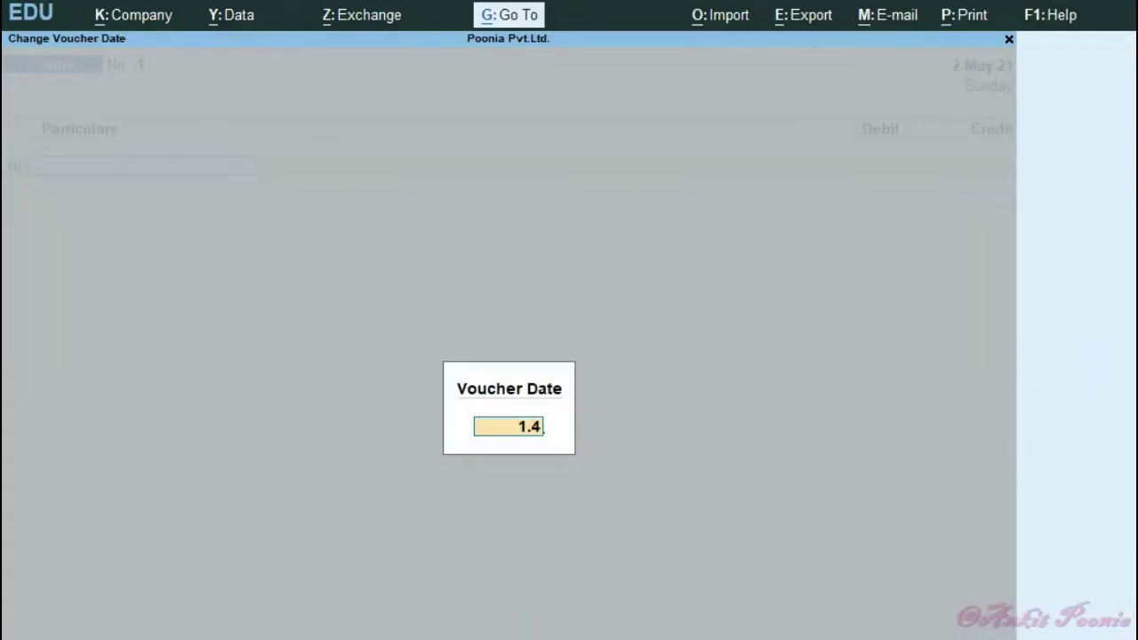
key(Return)
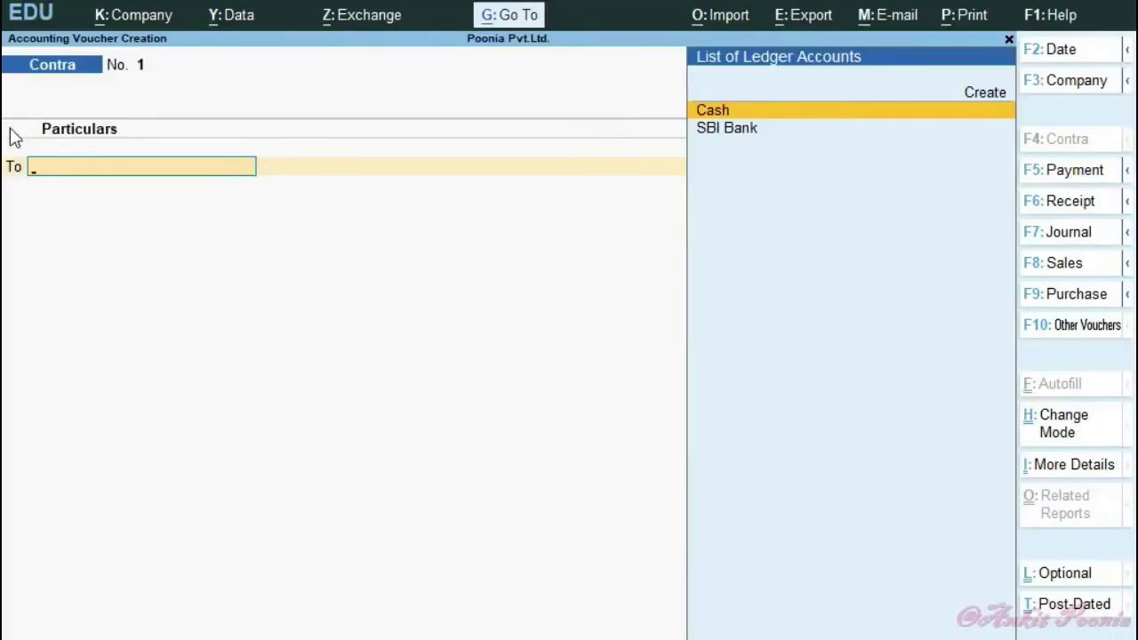
click(697, 135)
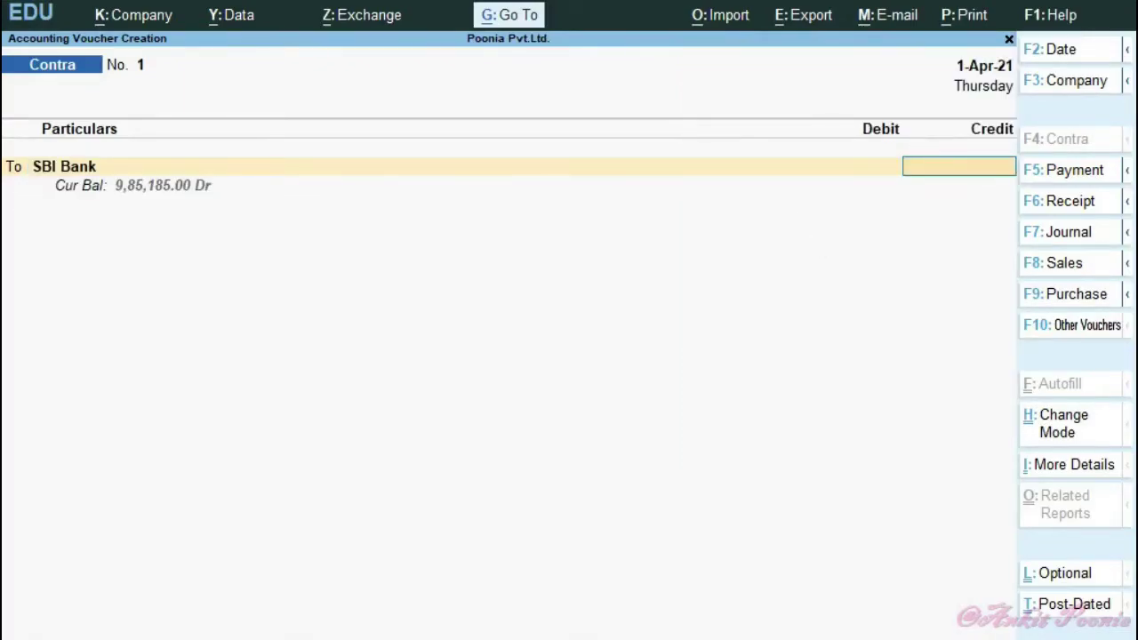
key(alt+Tab)
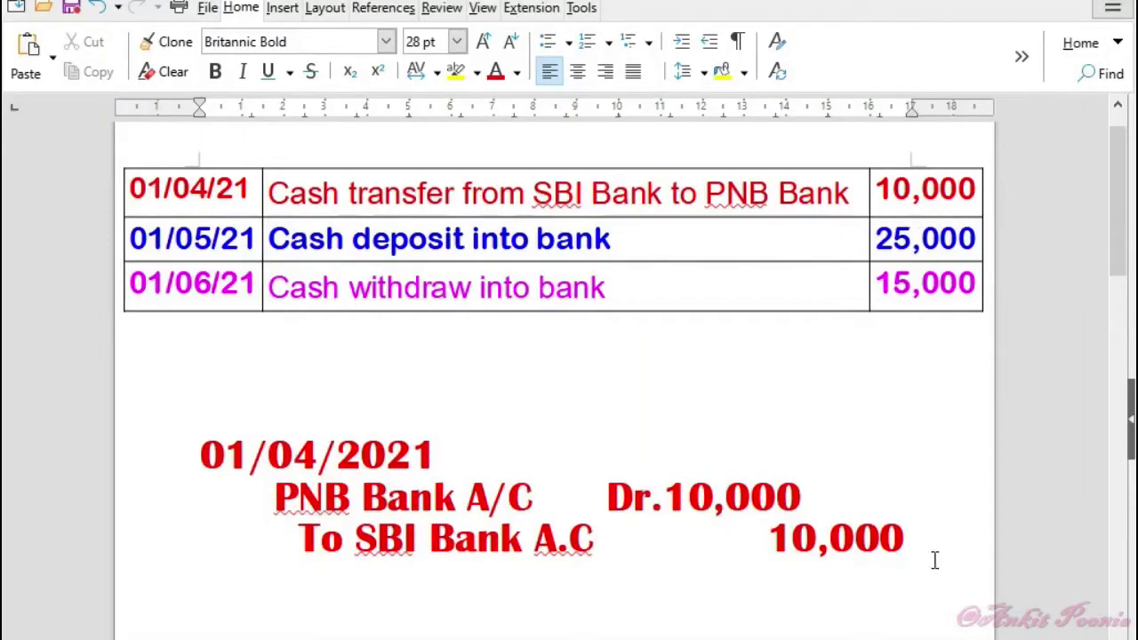
- Credit SBI Bank 10,000 as a Cheque, entering the cheque's instrument number in the bank allocation
key(alt+Tab)
text(10000)
key(Return)
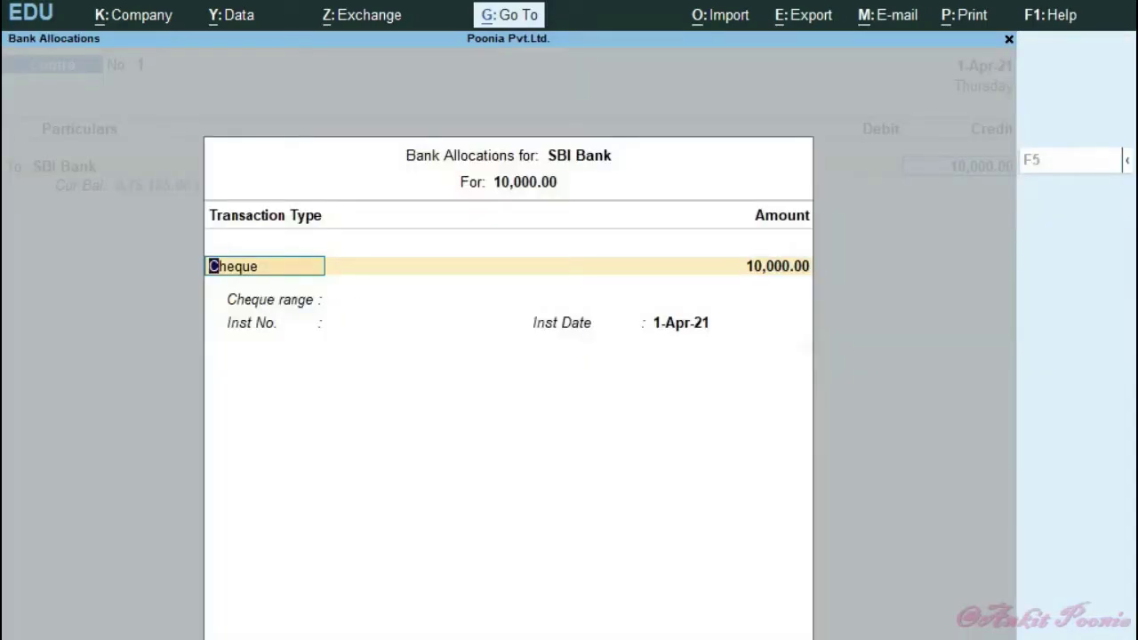
key(Return)
key(Return)
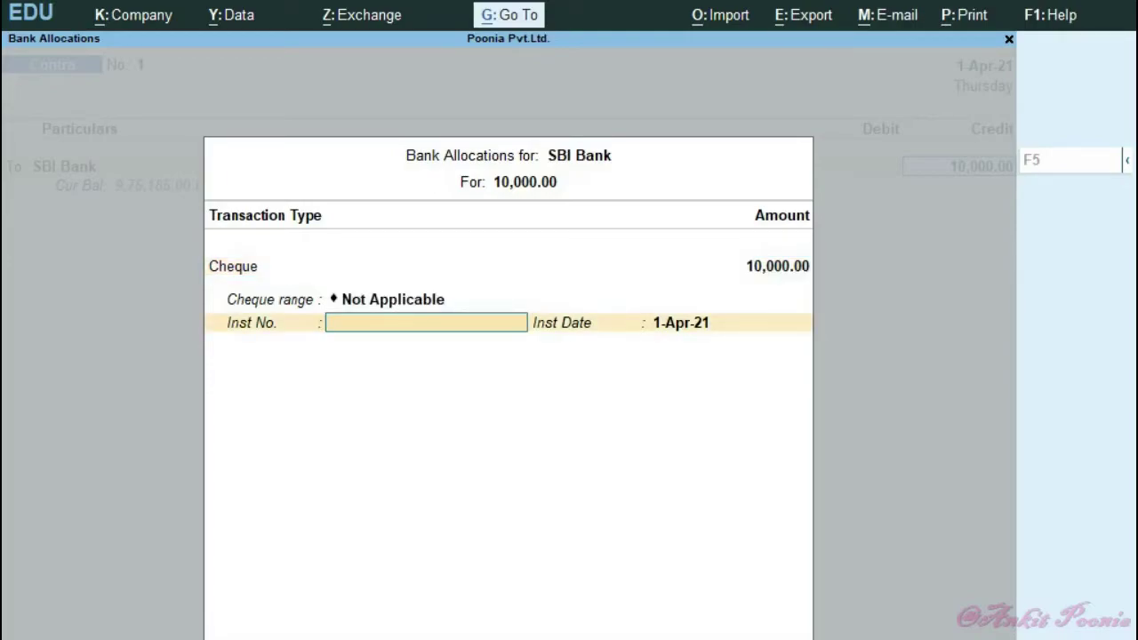
text(548448)
key(Return)
key(Return)
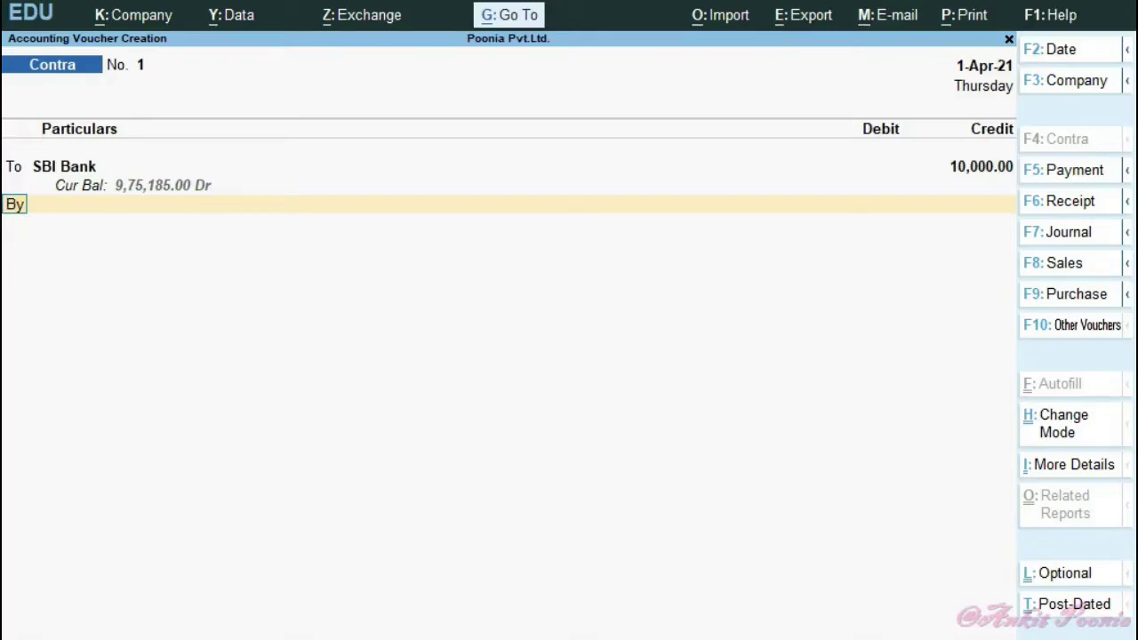
- Create a new debit-side ledger named PNB Bank under the Bank Accounts group
key(alt+Tab)
key(Return)
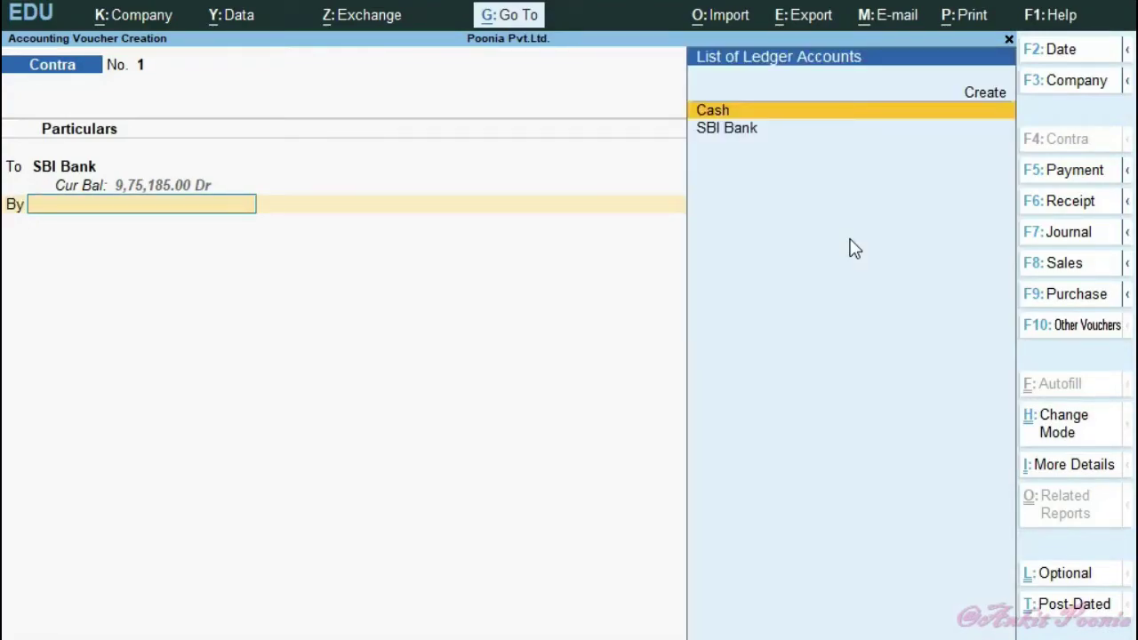
key(alt+c)
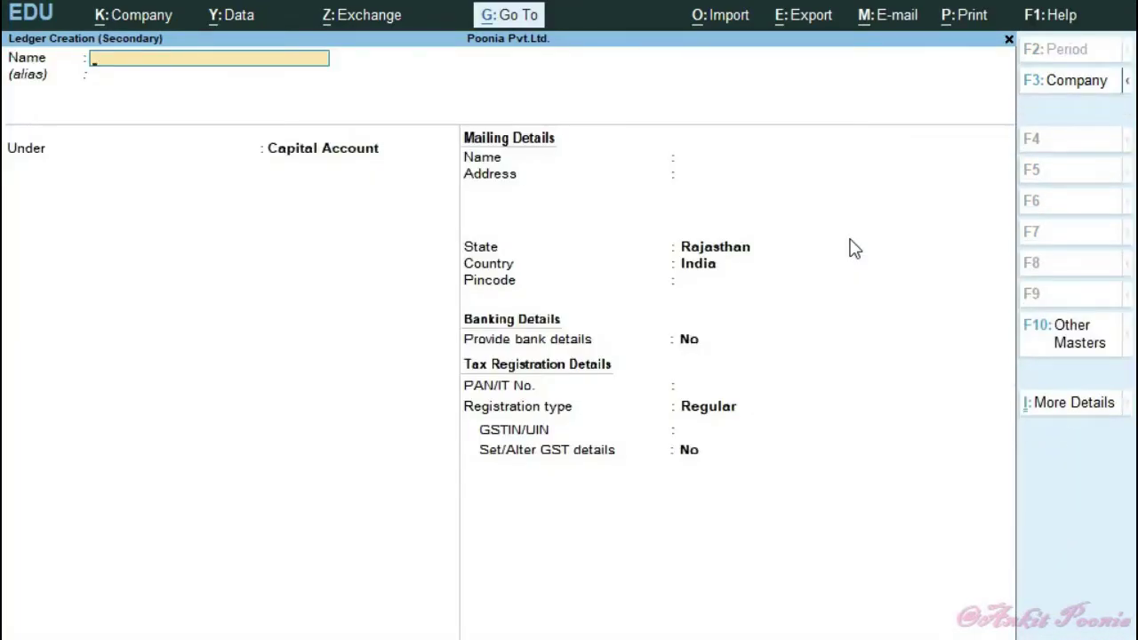
text(PNB Bank)
key(Return)
key(Return)
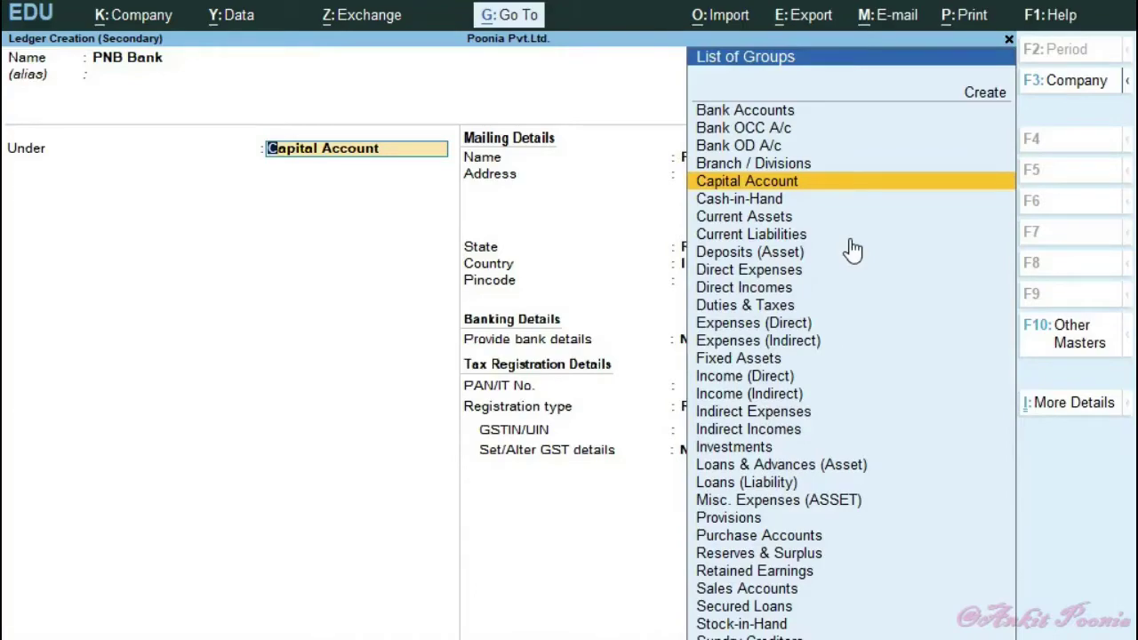
key(Up)
key(Up)
key(Up)
key(Up)
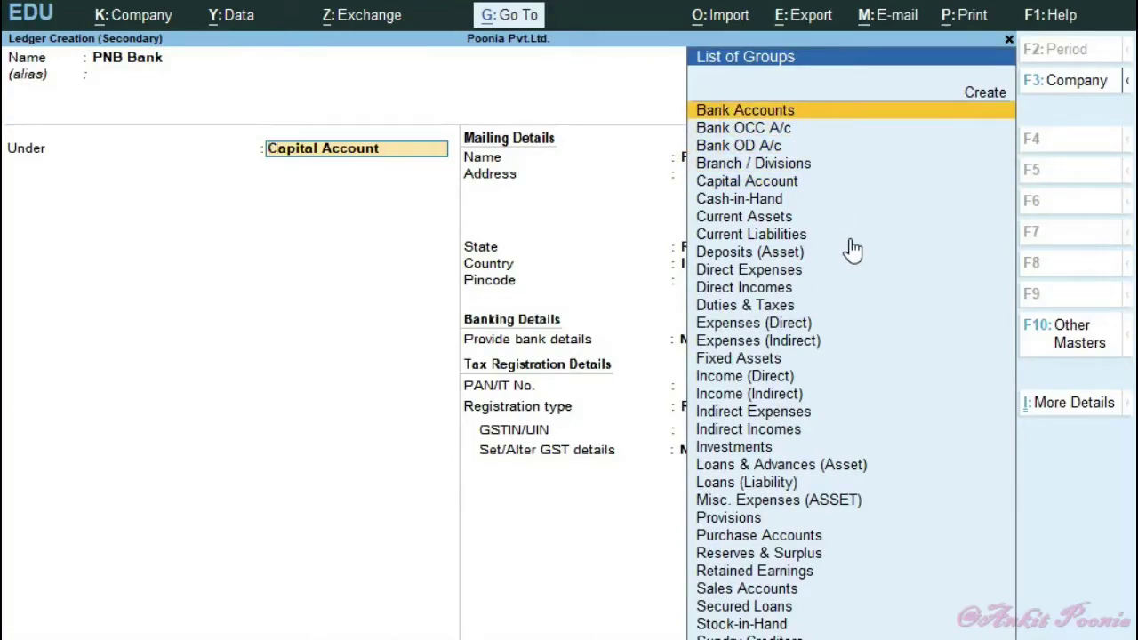
key(Return)
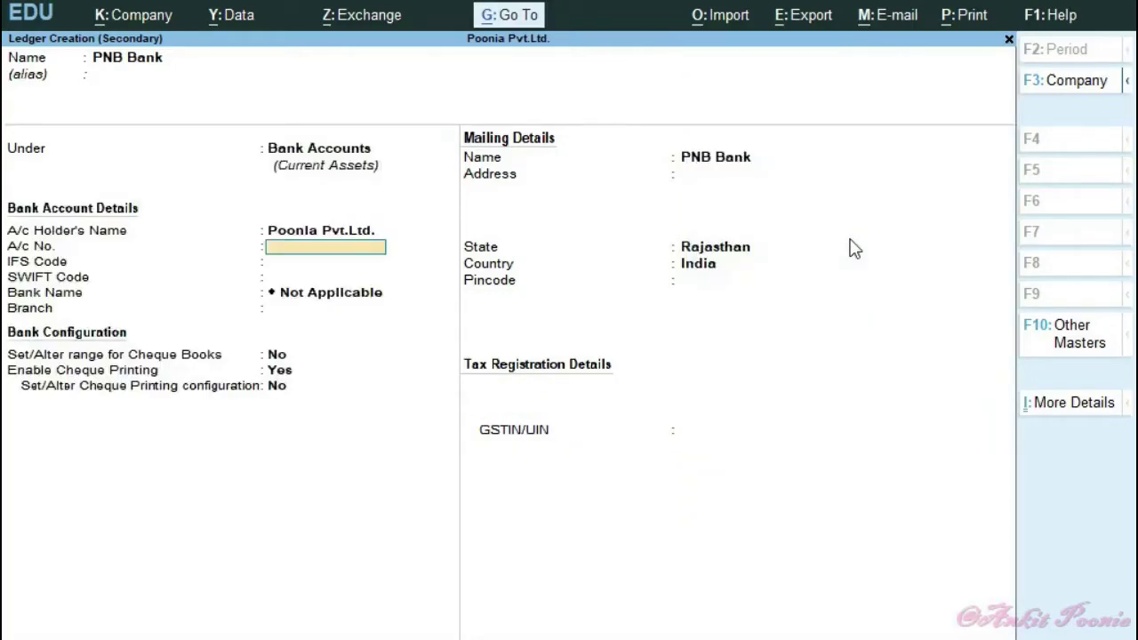
text(12345)
key(Return)
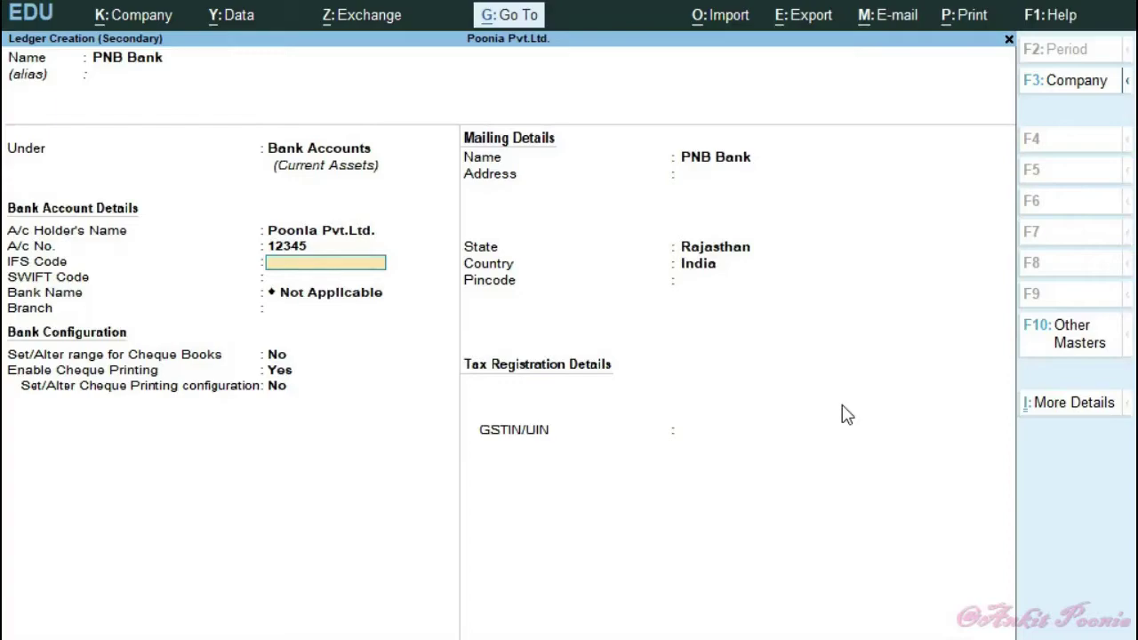
text(ABCD0123456)
key(Return)
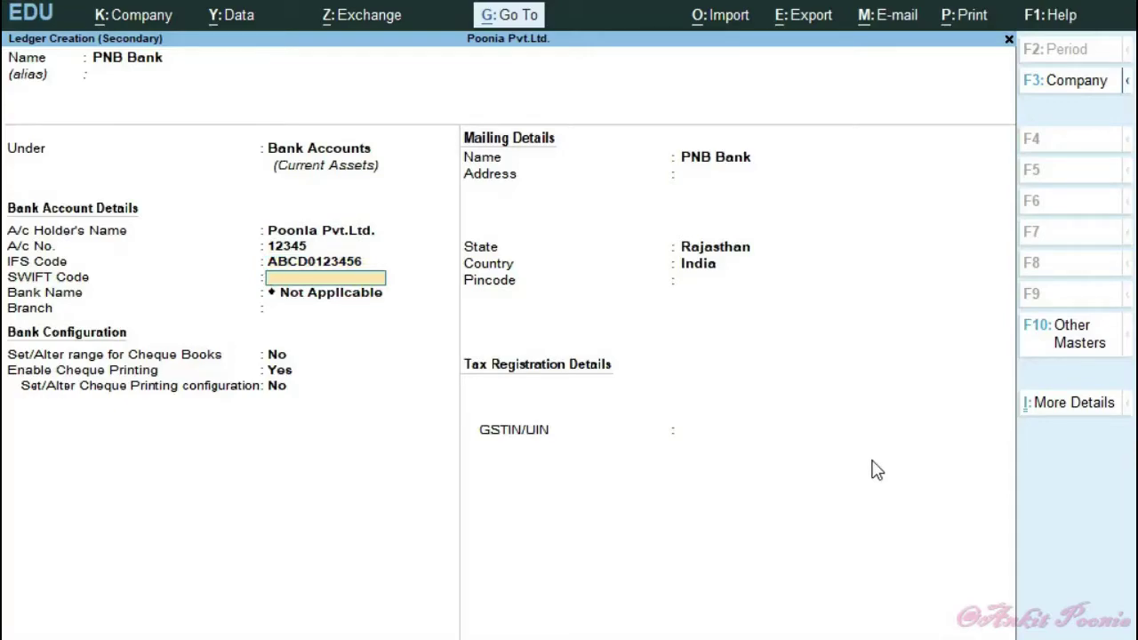
key(Return)
key(BackSpace)
key(BackSpace)
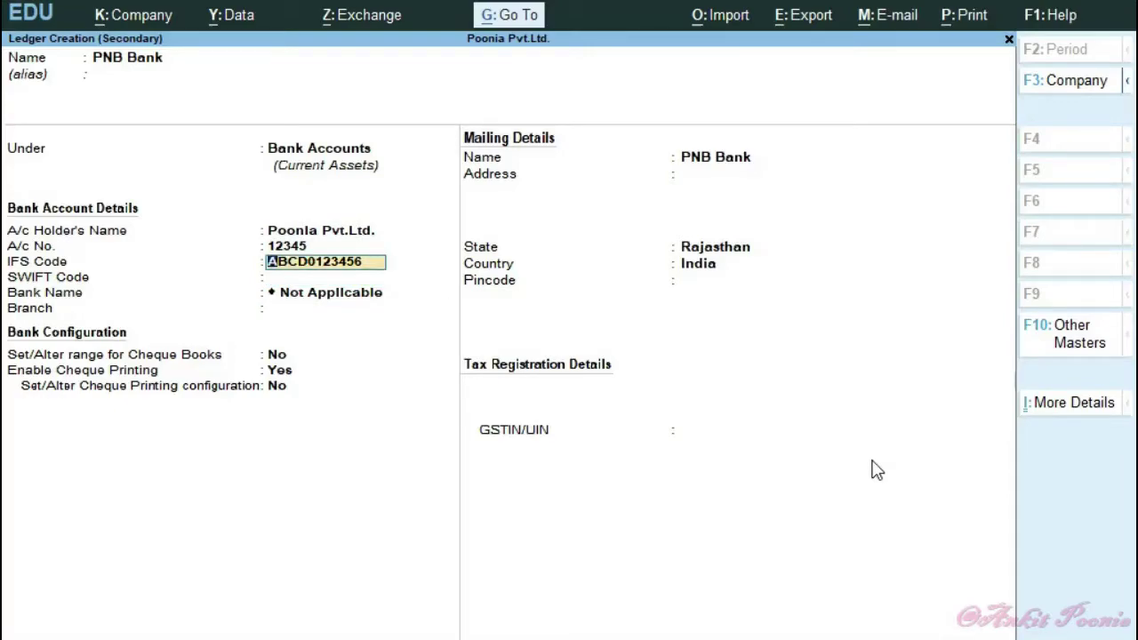
key(Return)
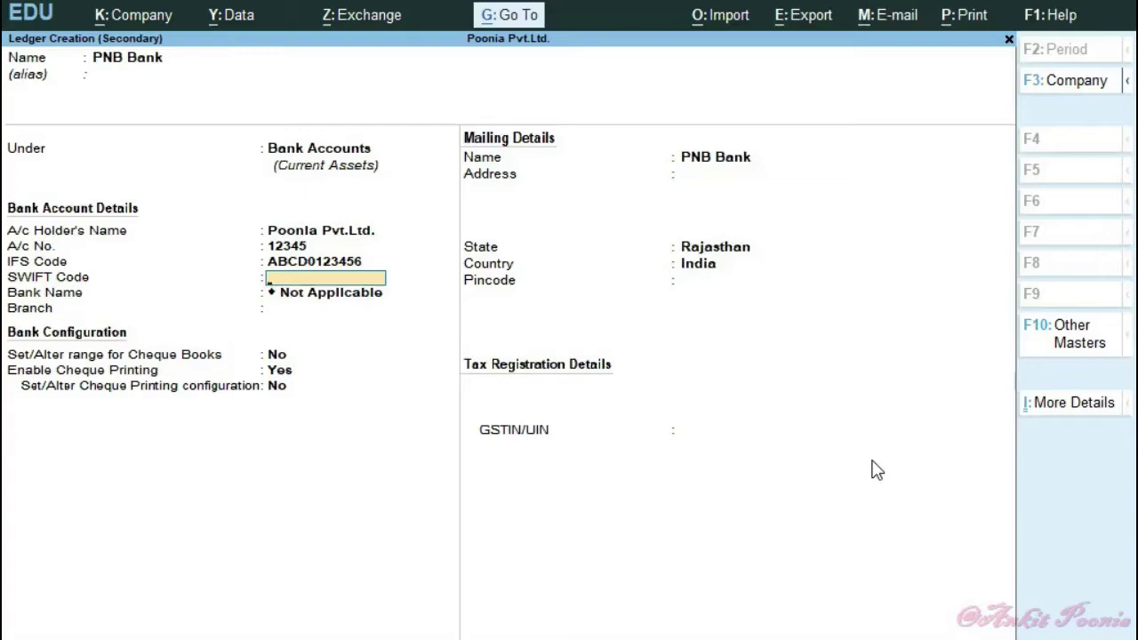
key(BackSpace)
key(BackSpace)
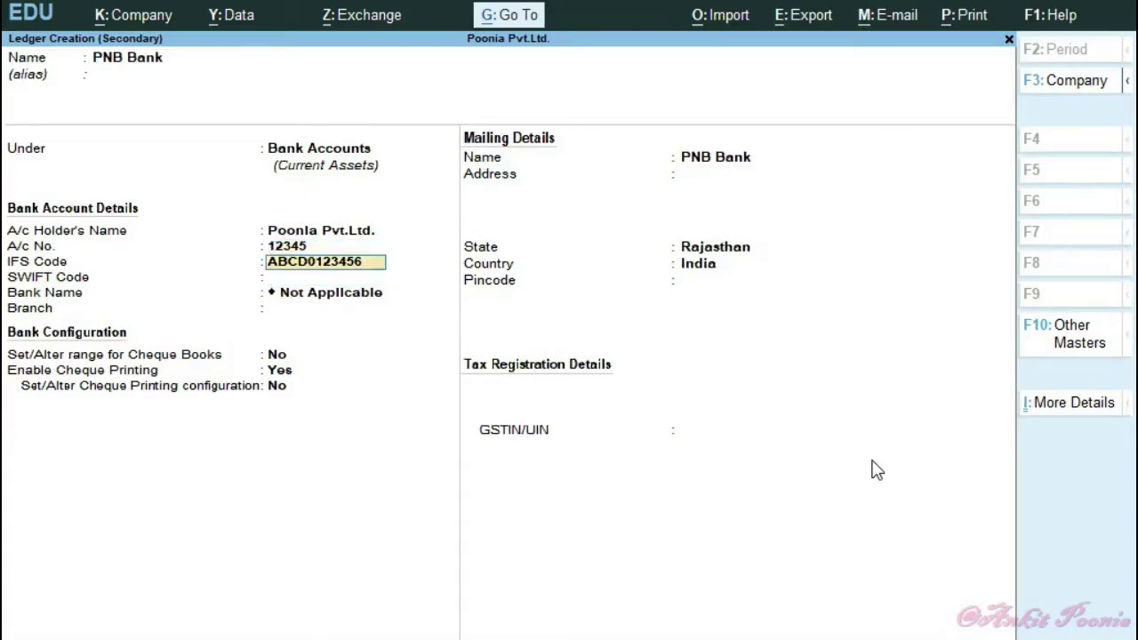
key(Return)
key(Return)
key(Return)
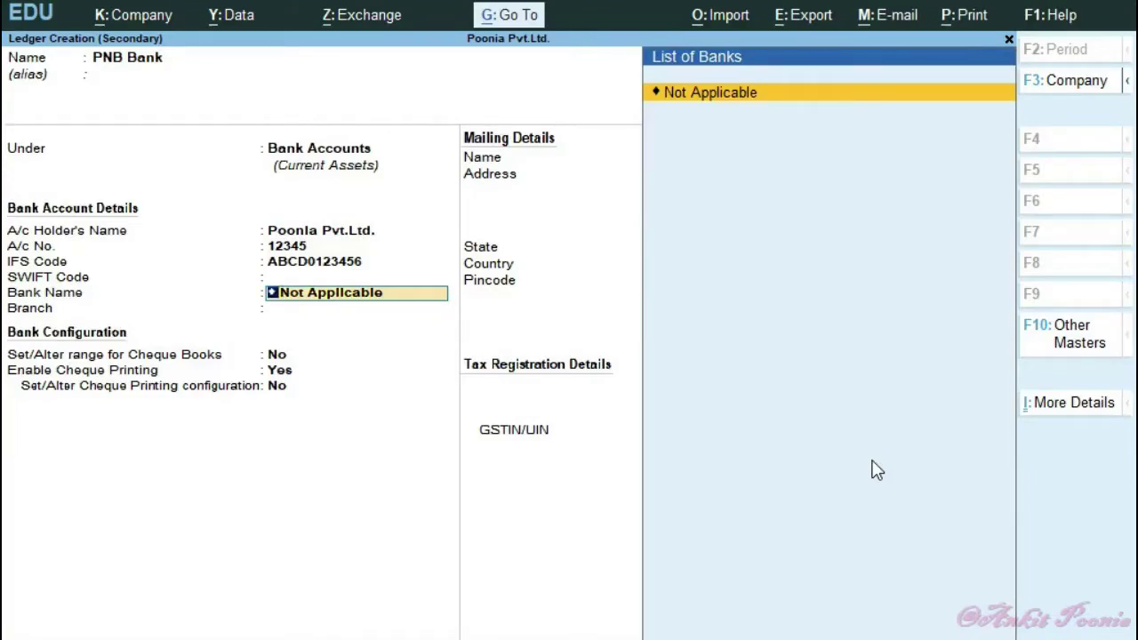
key(Return)
- Add the Jhunjhunu branch, mailing address, Rajasthan state, pincode and GSTIN, then save the ledger
text(Jhunjhunu)
key(Return)
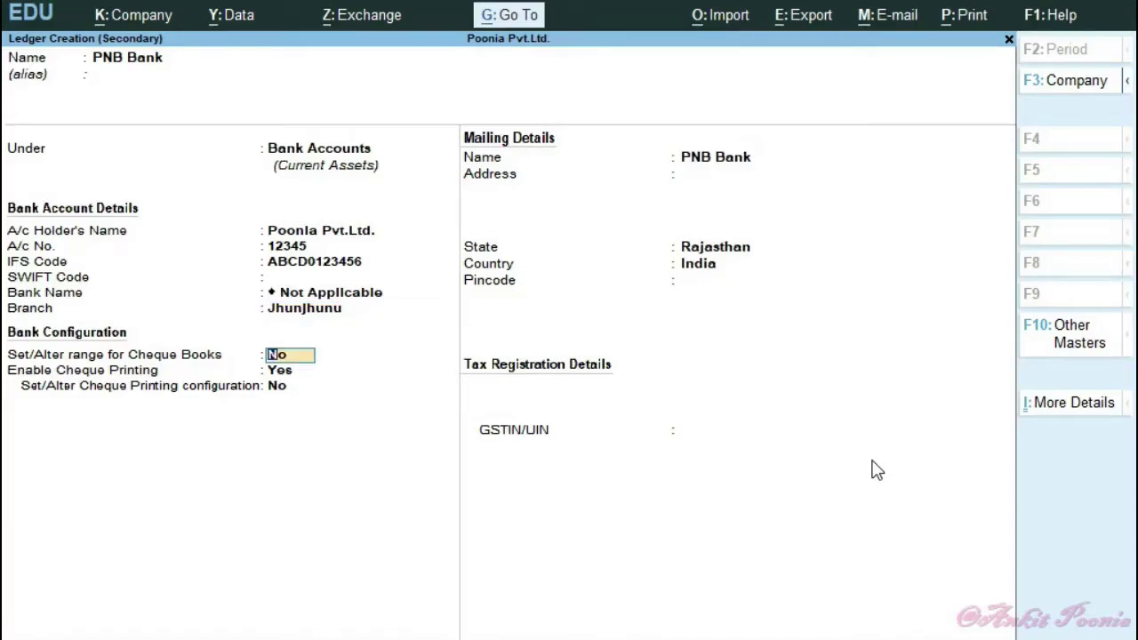
key(Return)
key(Return)
key(Return)
key(Return)
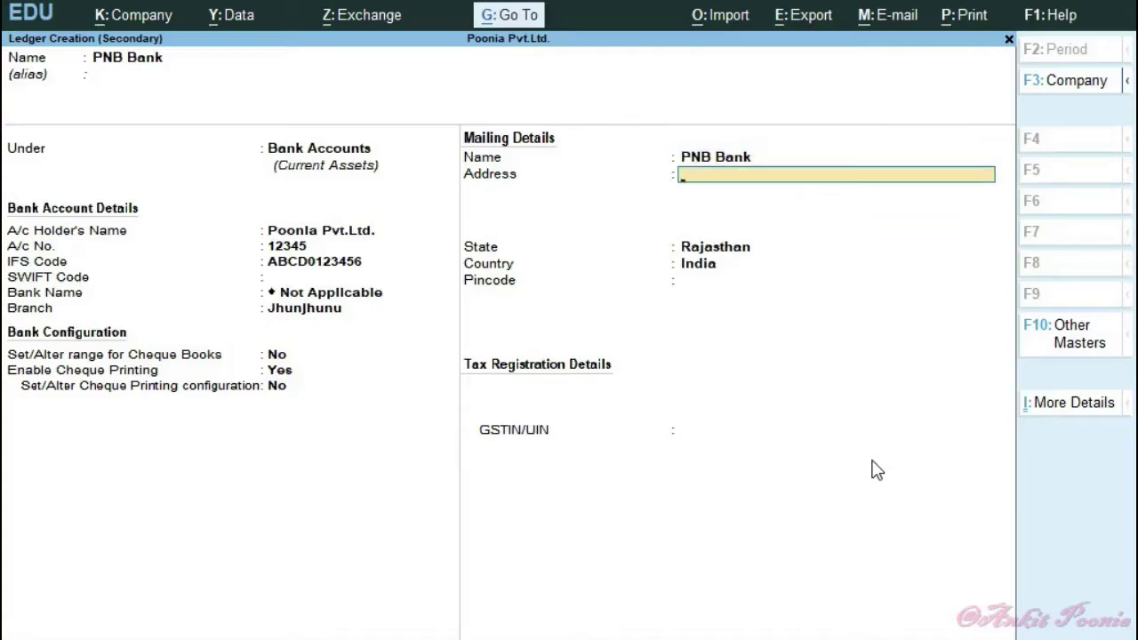
text(Futla Market)
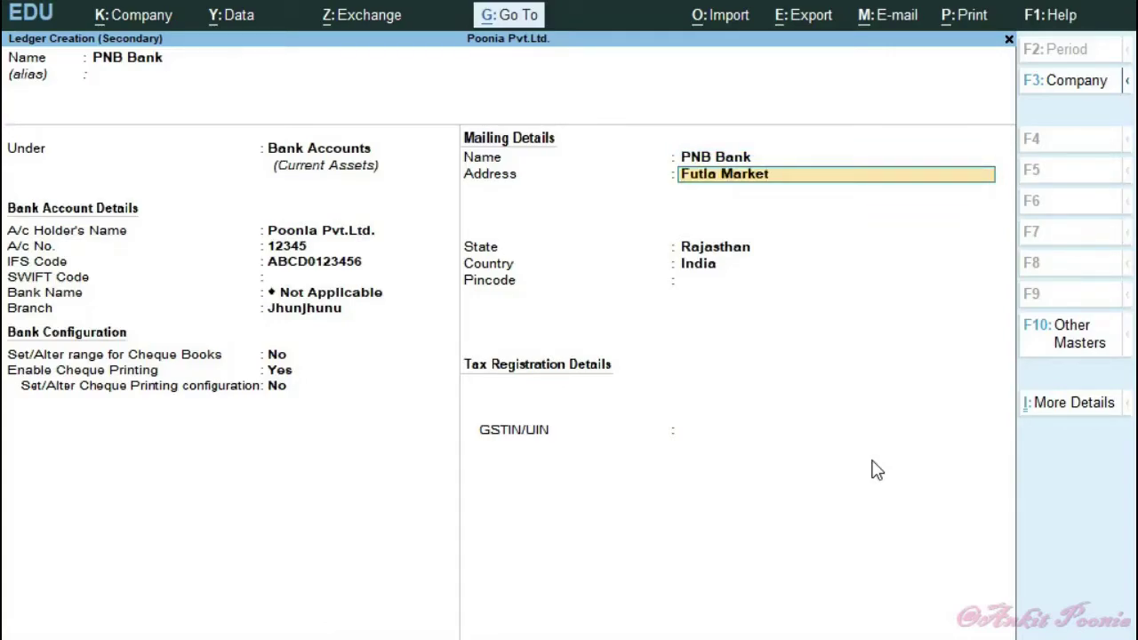
key(Return)
text(Jhunjhunu)
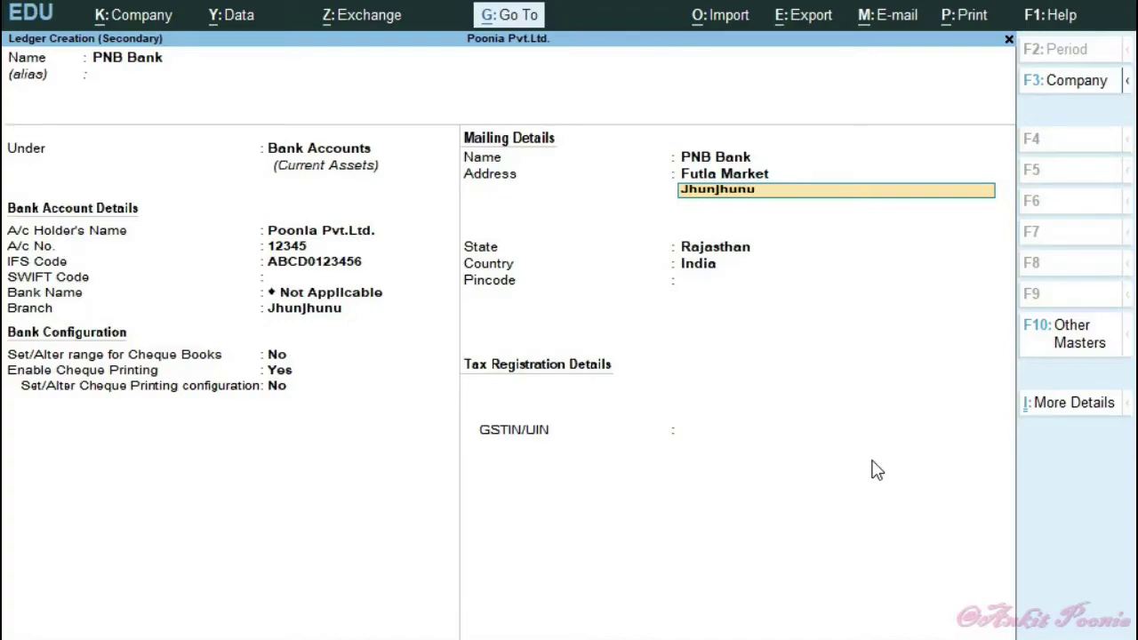
key(Return)
key(Return)
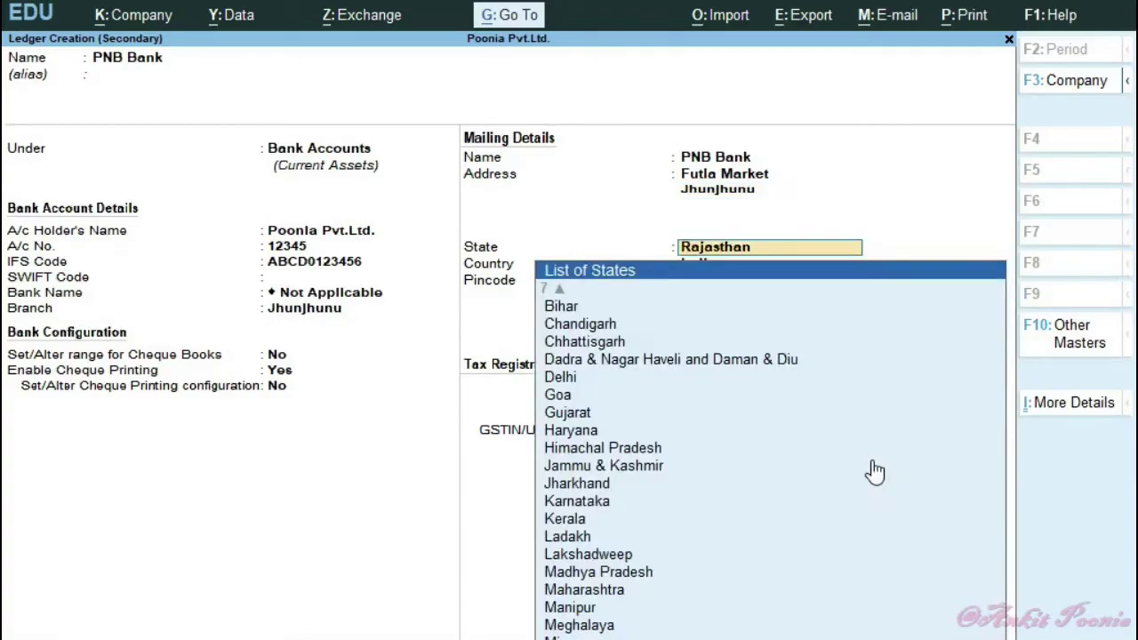
key(Return)
text(333021)
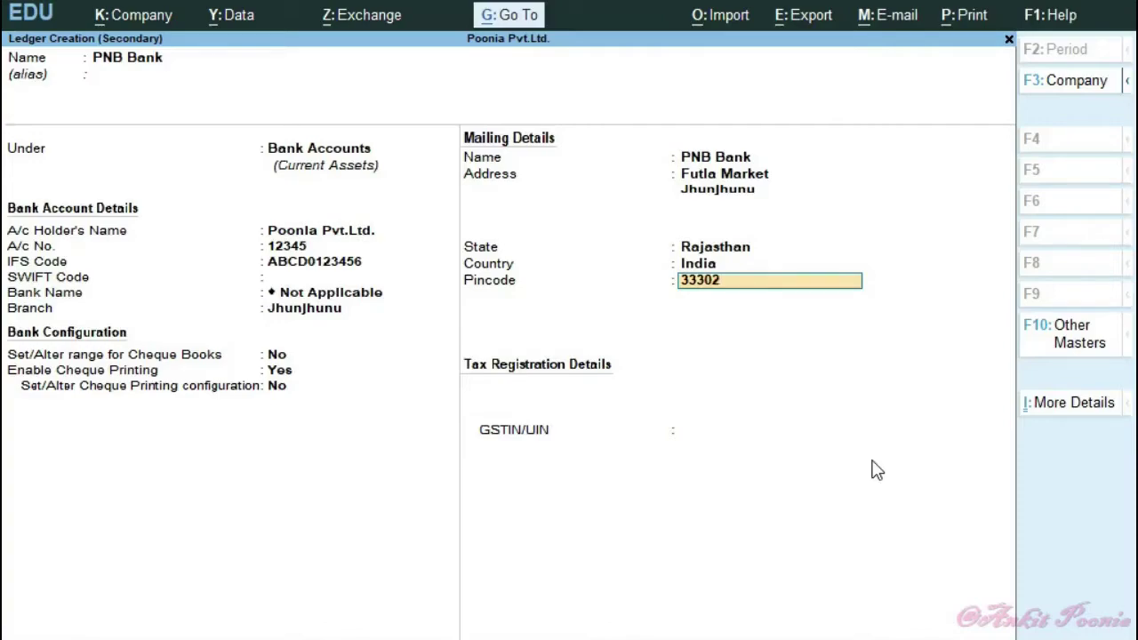
key(Return)
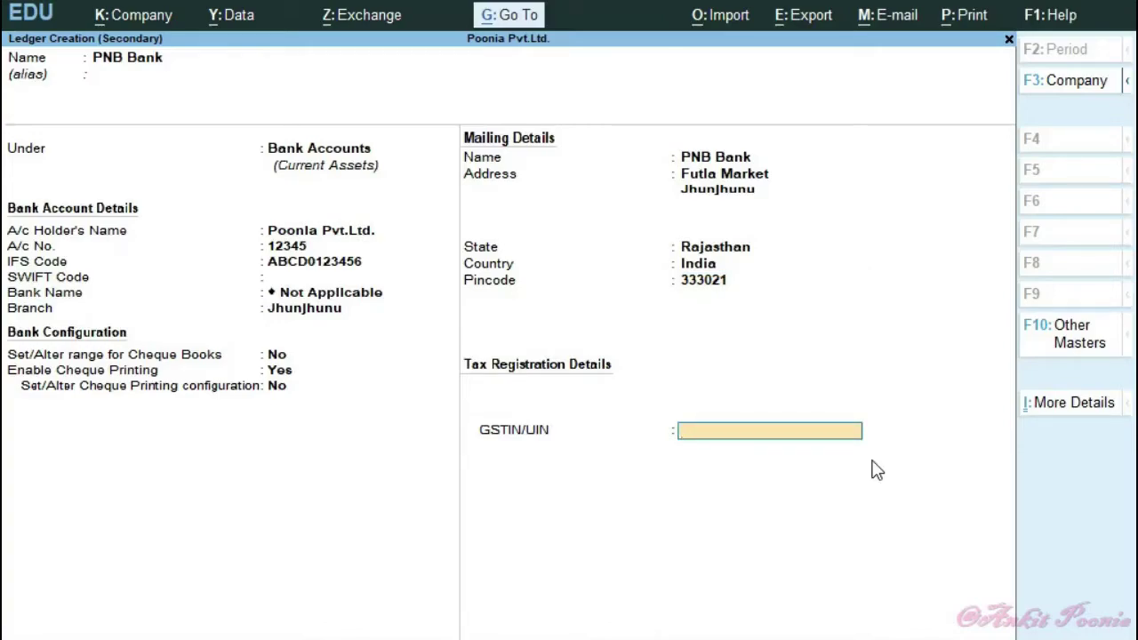
key(Return)
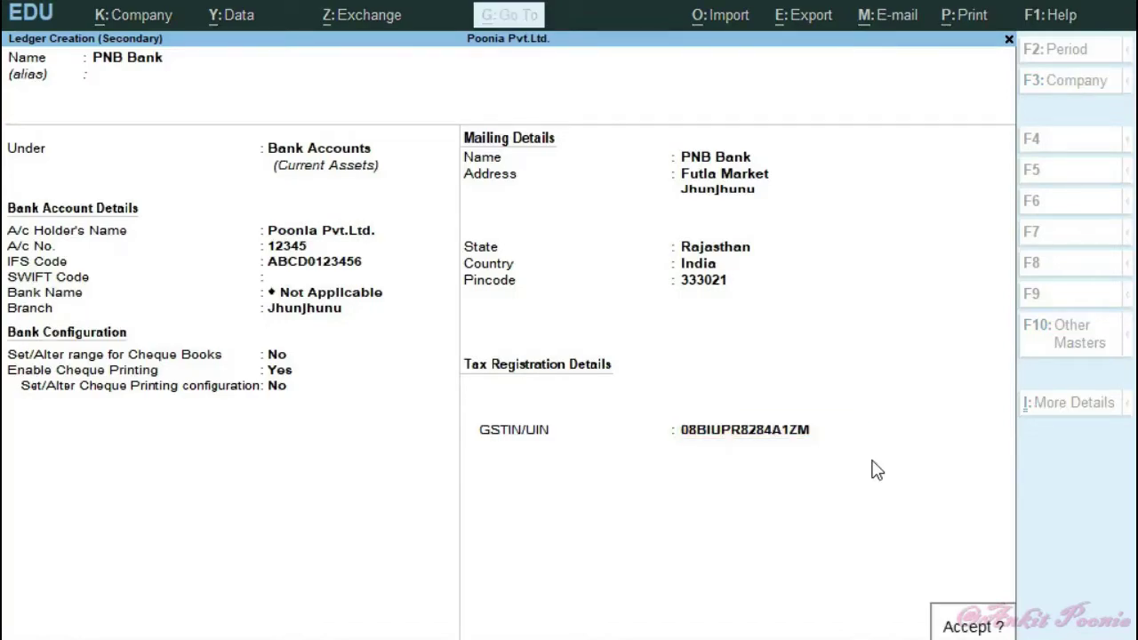
key(Return)
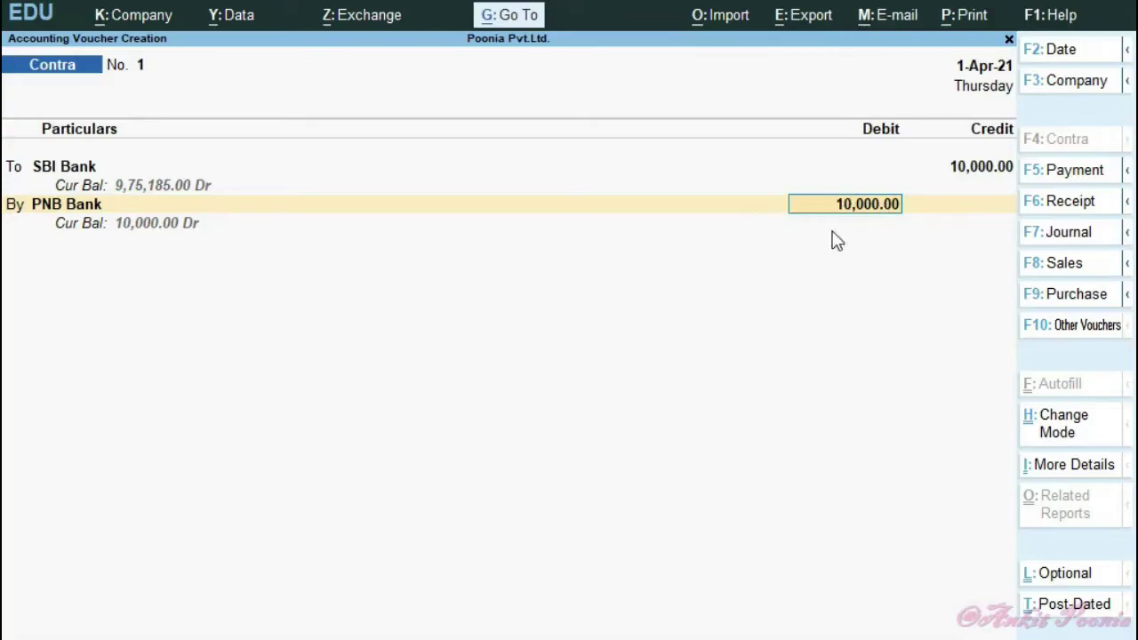
- Record the 10,000 PNB Bank debit's cheque as drawn on PNB Bank and save Contra voucher 1
key(Return)
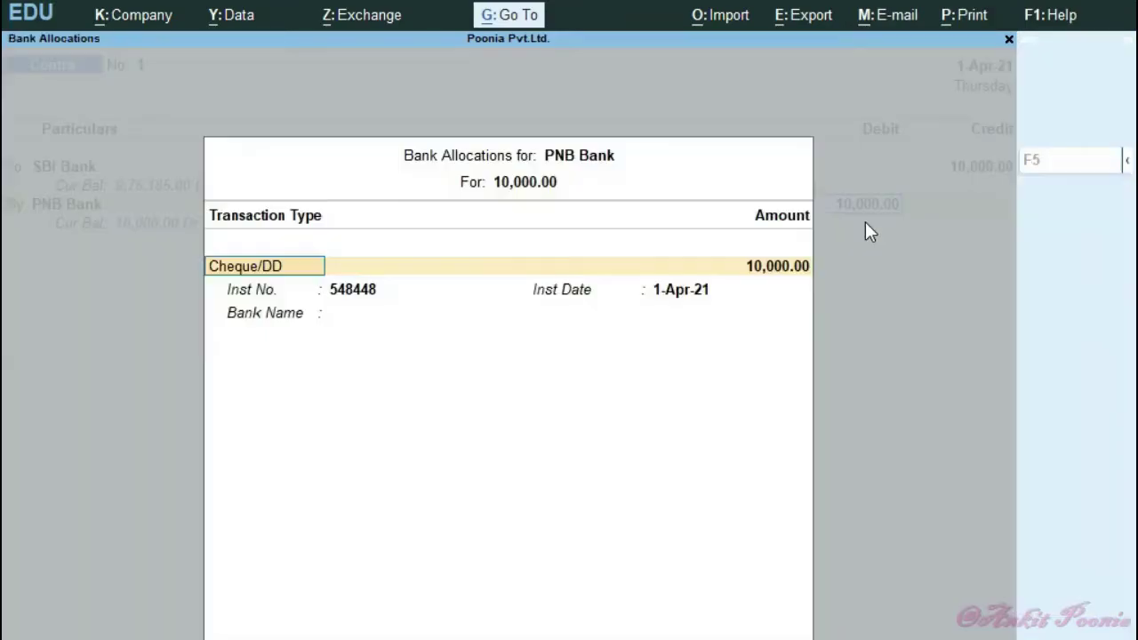
key(Return)
key(Return)
key(Return)
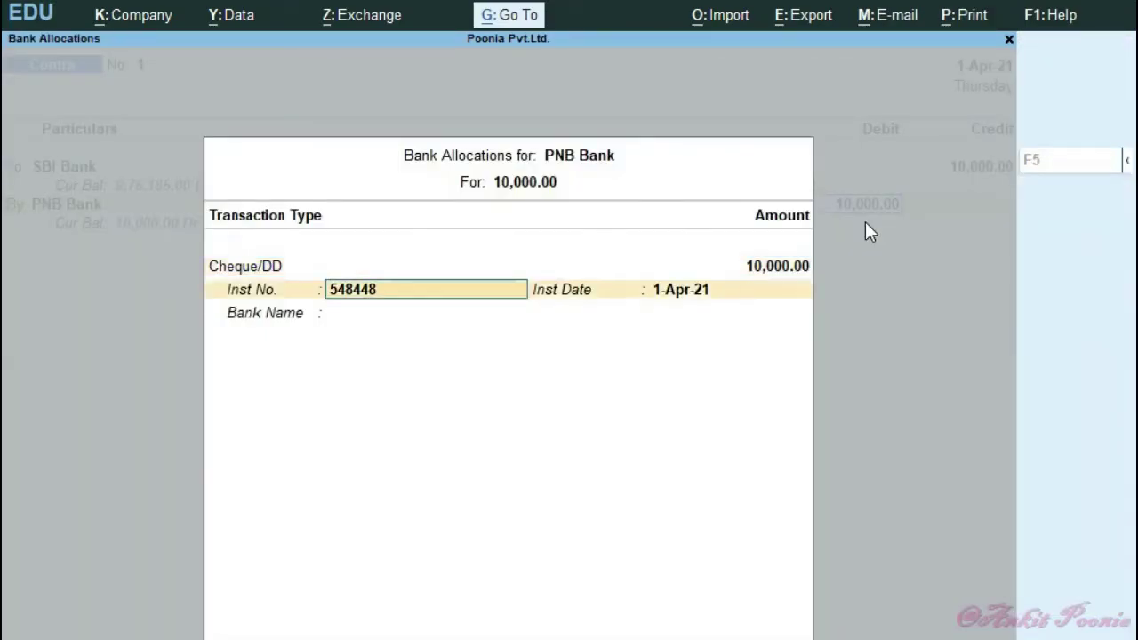
key(Return)
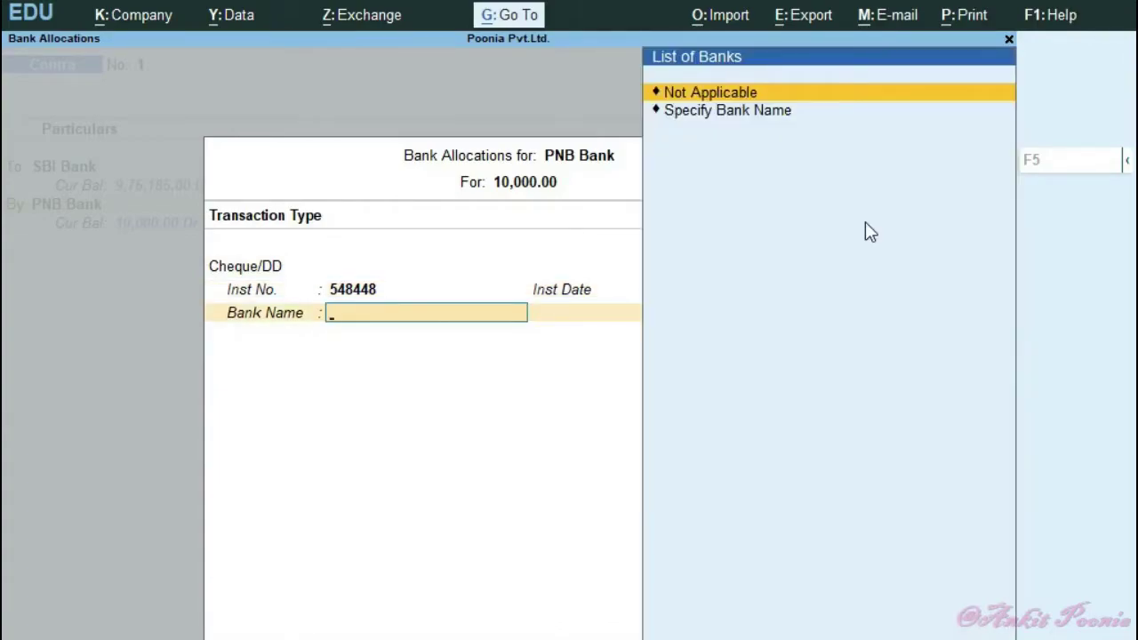
key(Down)
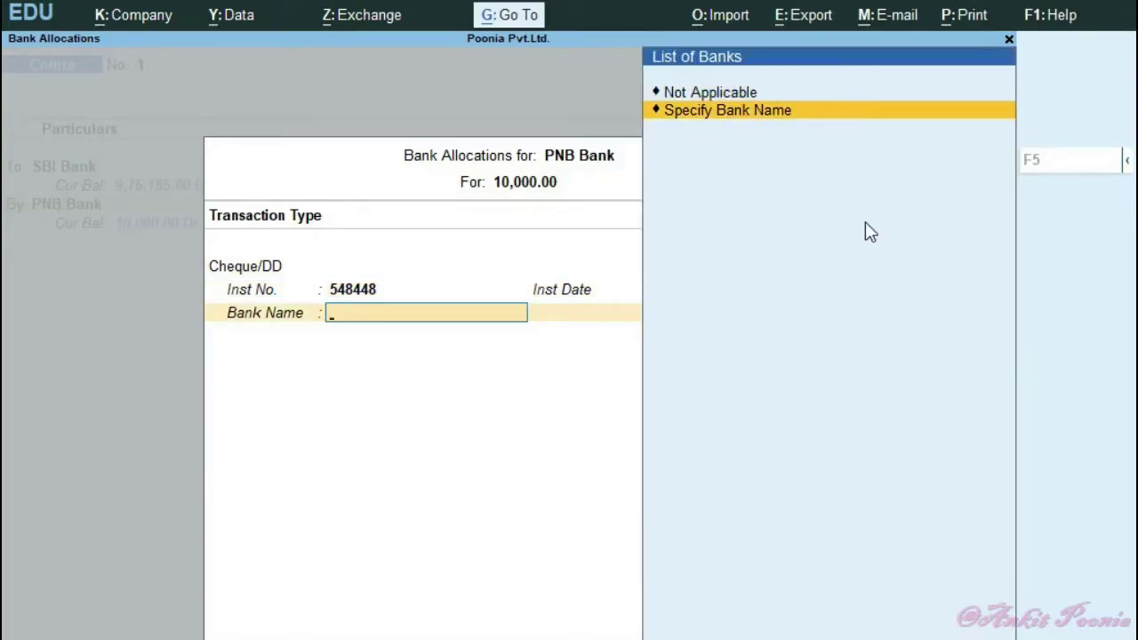
key(Return)
text(PNVB)
key(BackSpace)
key(BackSpace)
text(B Bank)
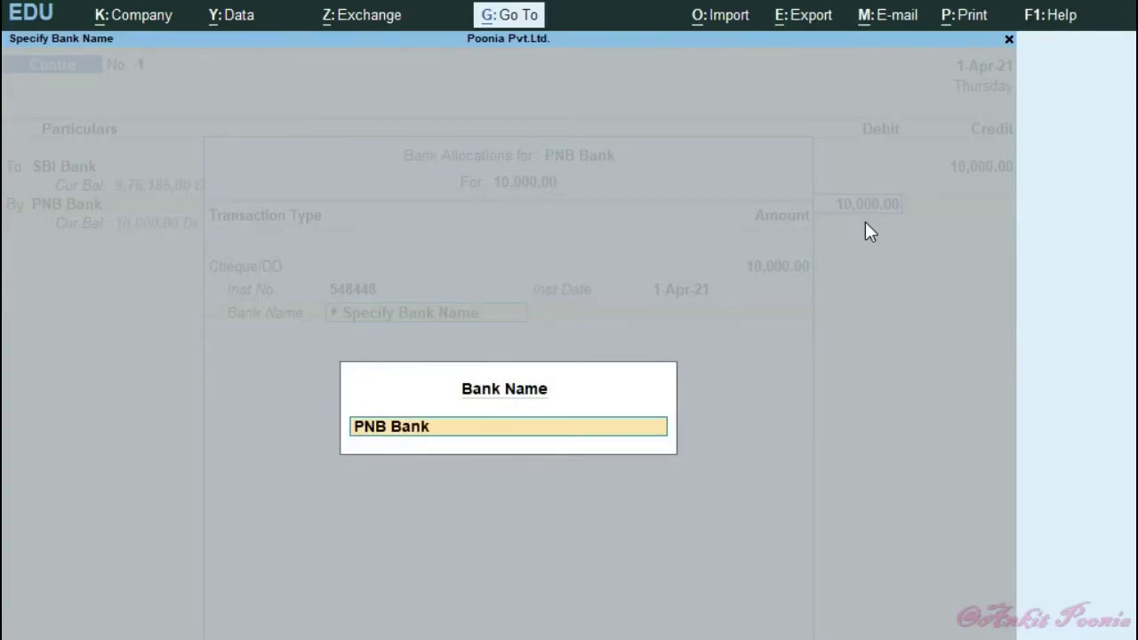
key(Return)
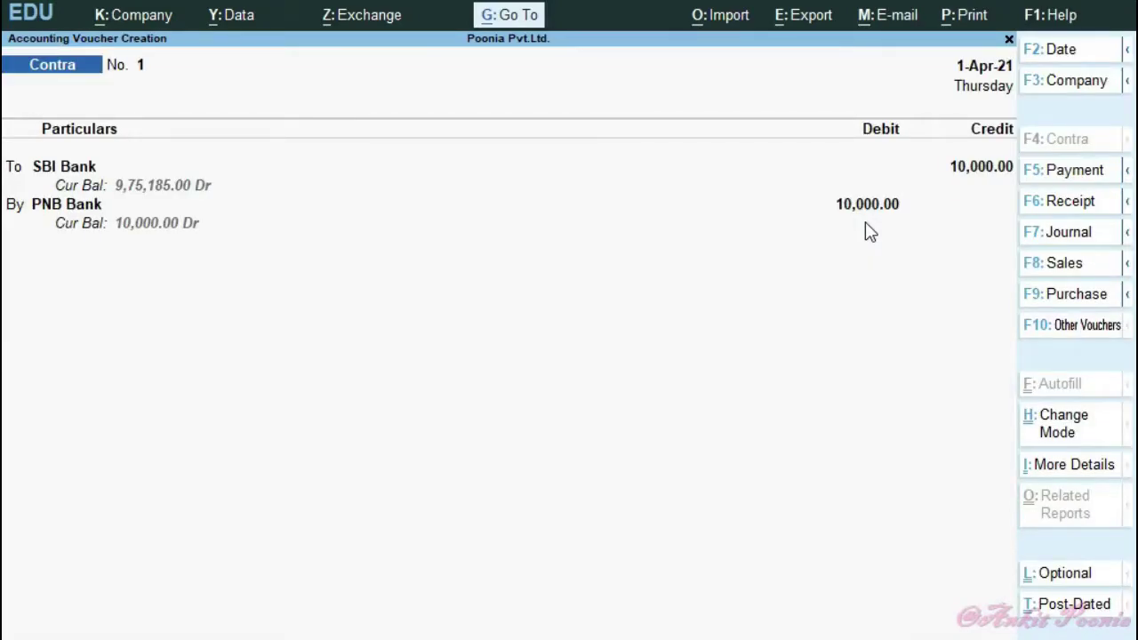
key(Return)
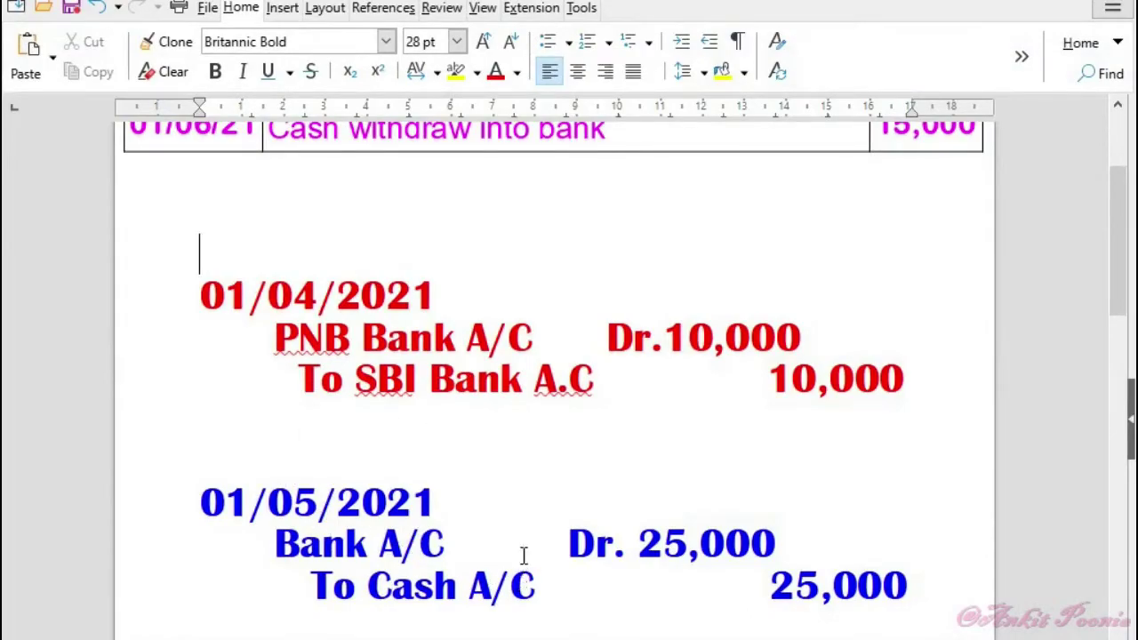
- Scroll up to the transaction table to find the 01/05/21 25,000 cash deposit entry
scroll(388, 329, up, 3)
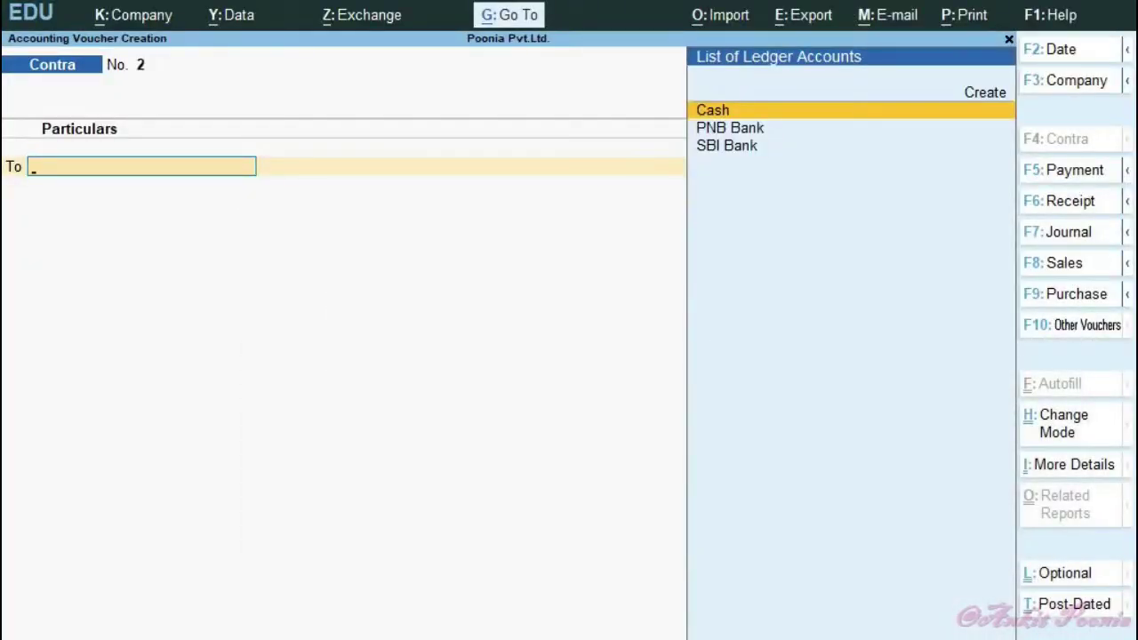
key(F2)
- Date voucher 2 as 1-May-21, crediting Cash 25,000 and debiting SBI Bank 25,000
text(1.5)
key(Return)
key(Return)
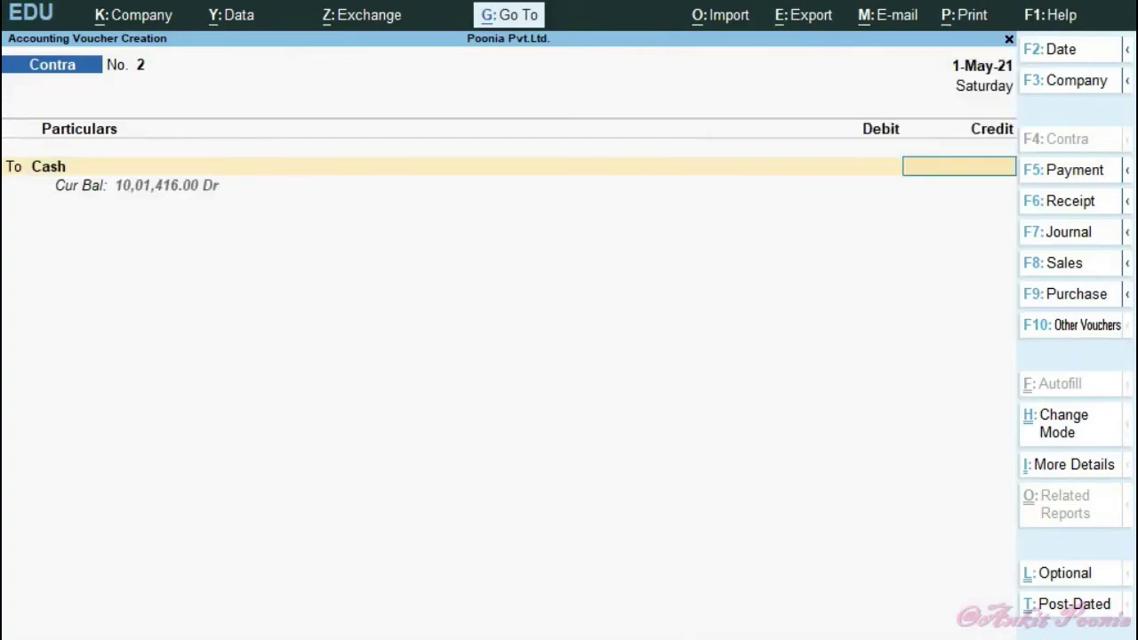
text(25000)
key(Return)
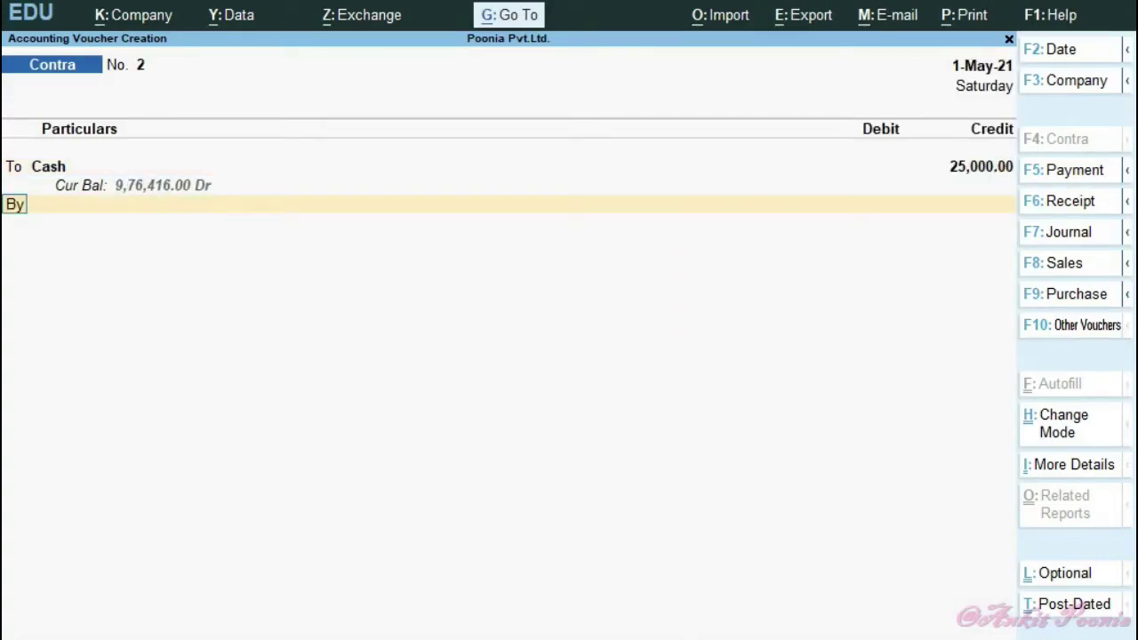
key(Return)
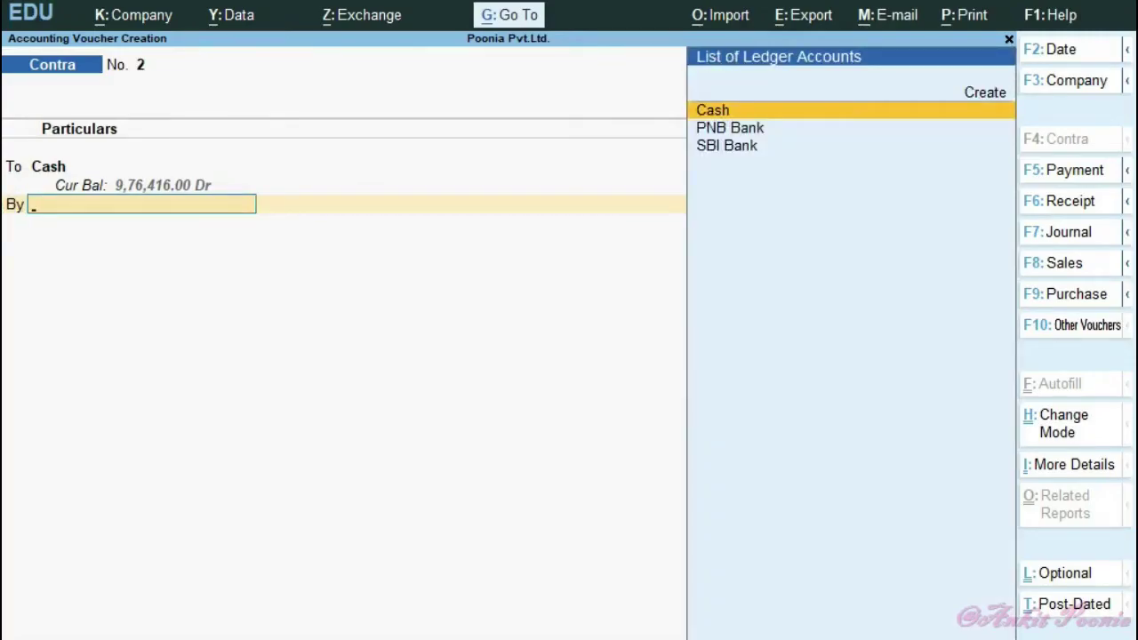
key(Down)
key(Down)
key(Return)
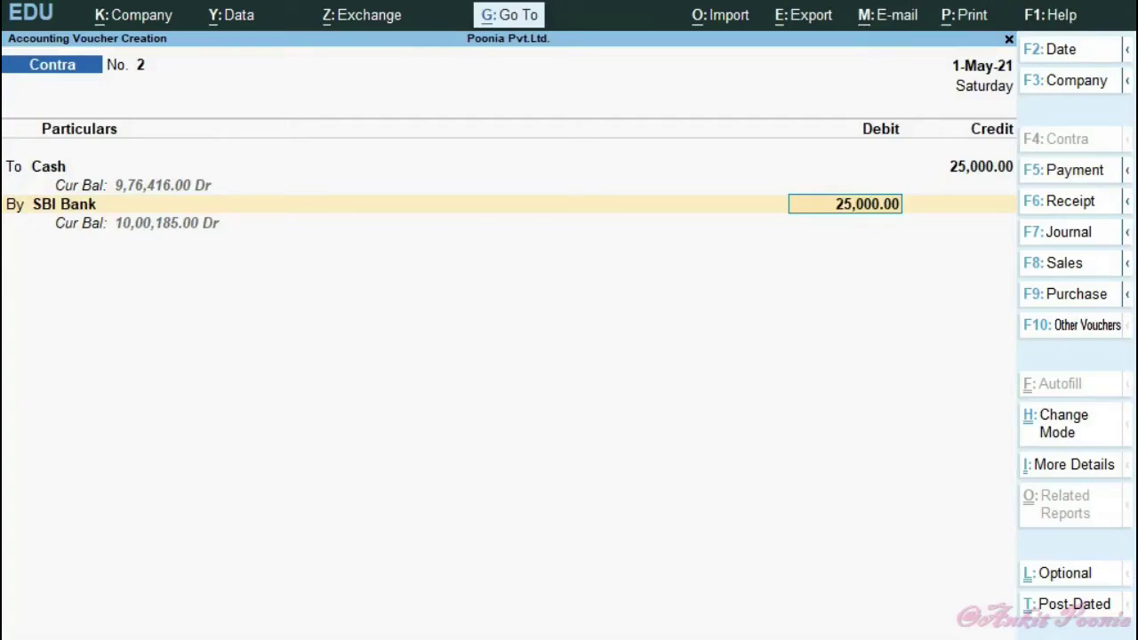
key(Return)
key(Return)
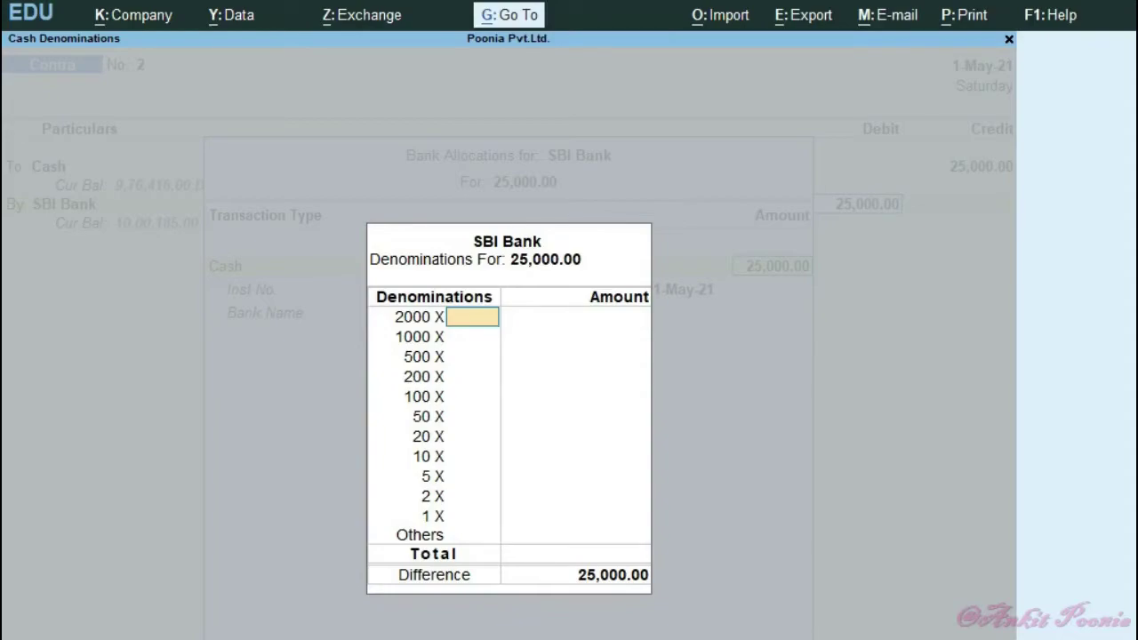
- Break the 25,000 cash deposit into twelve 2000 notes and one 1000 note
text(12)
key(Return)
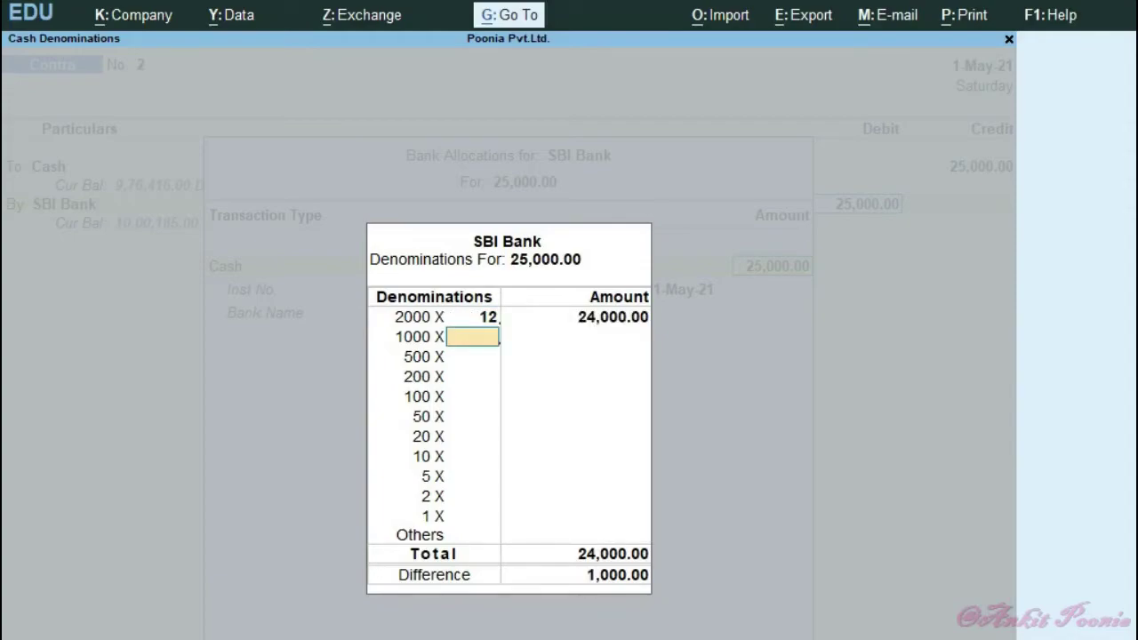
text(1)
key(Return)
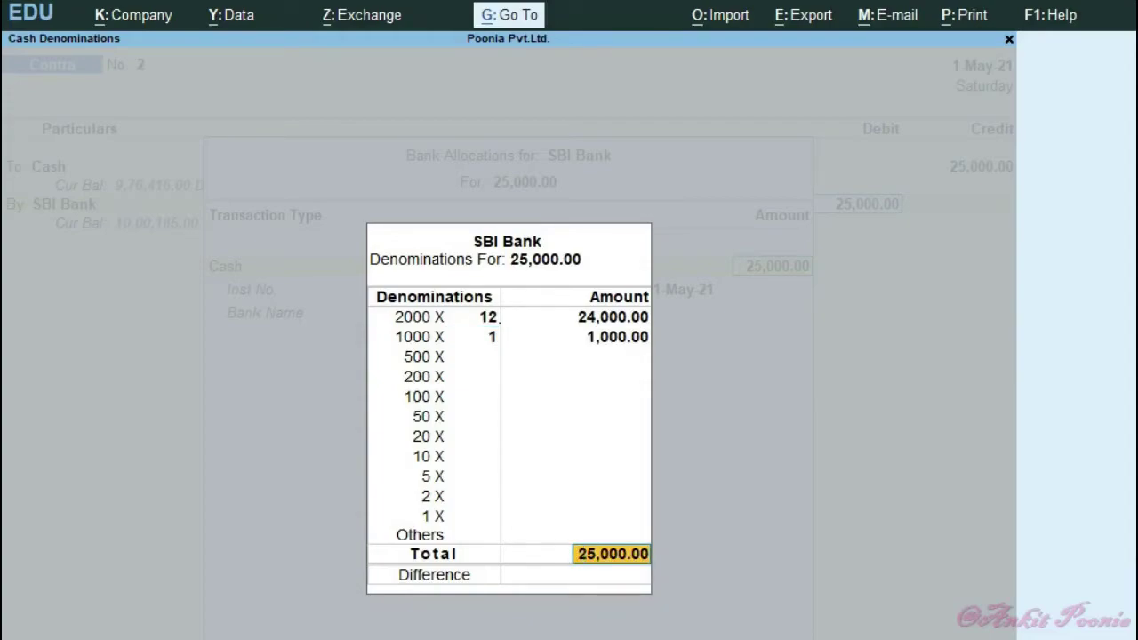
key(Return)
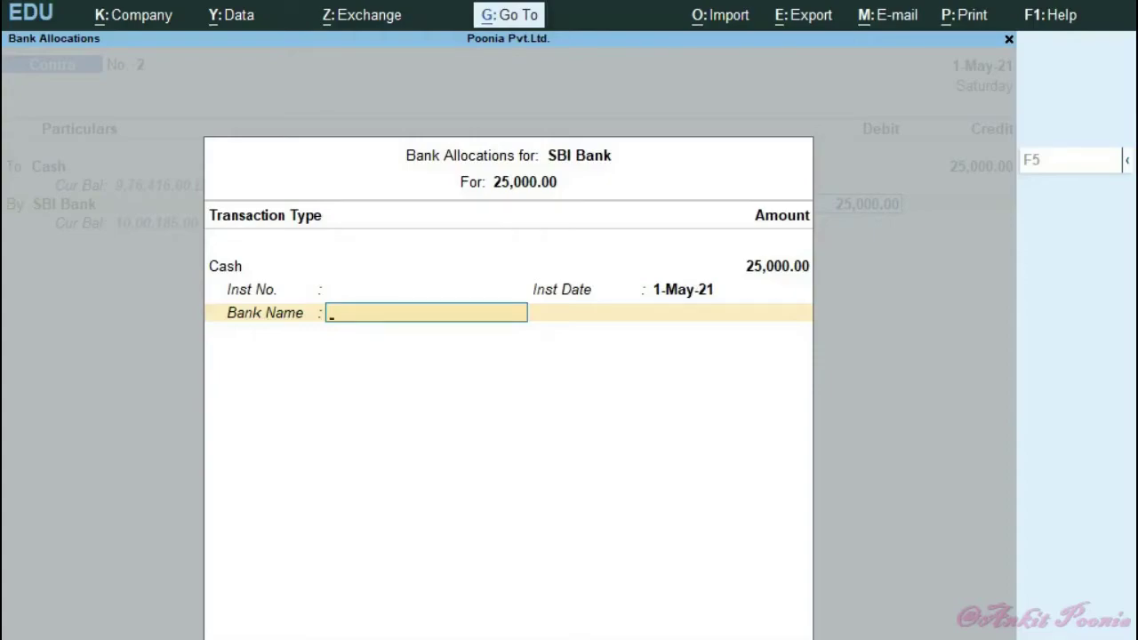
- Specify the bank name as 'SBI Bank' and save Contra voucher 2
key(Down)
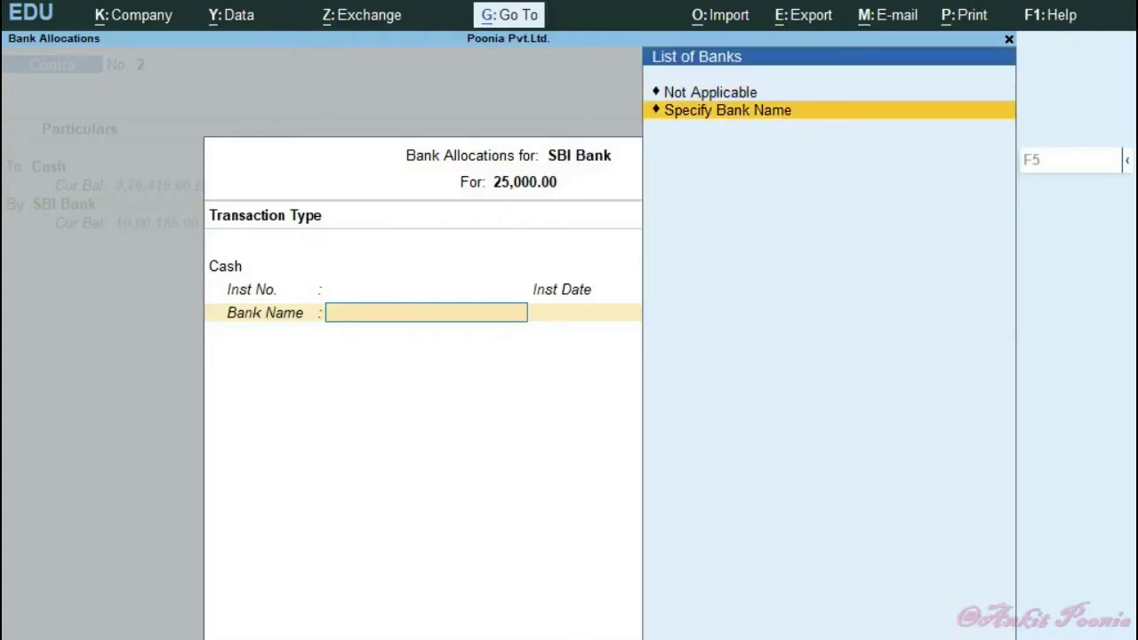
key(Return)
text(SBI Bank)
key(Return)
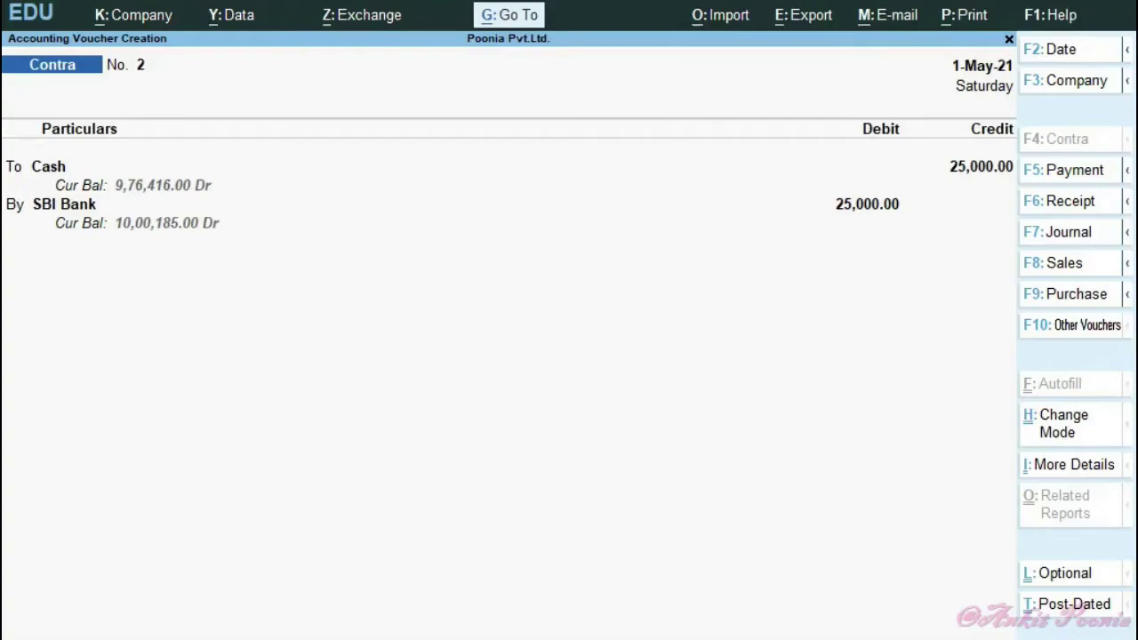
key(ctrl+a)
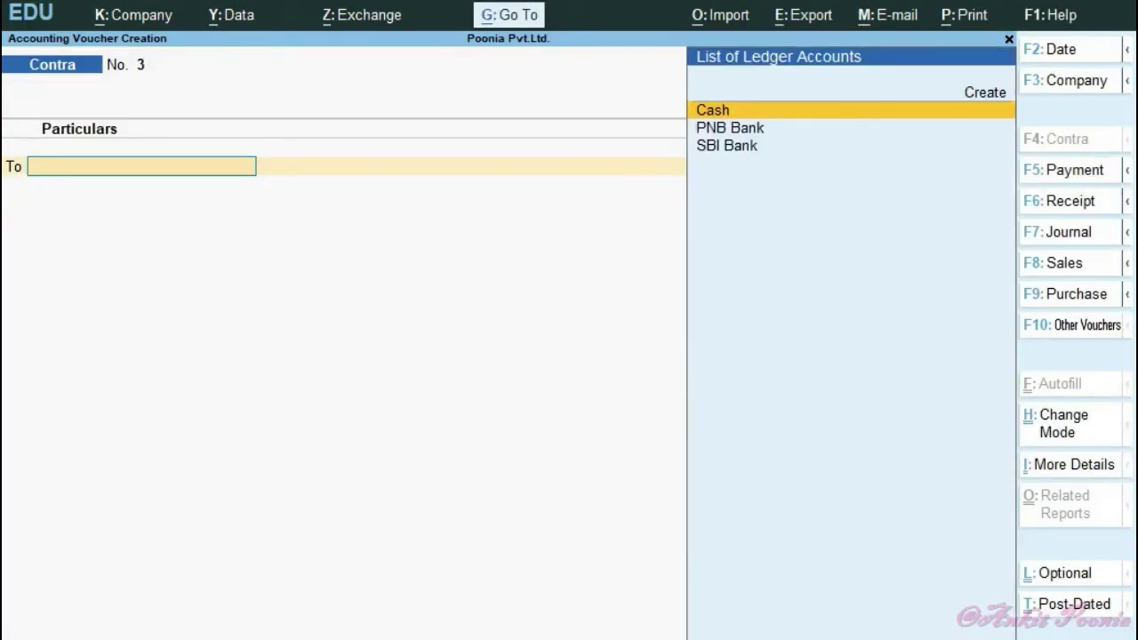
- Switch to the Writer notes and scroll to the 01/06/2021 entry: Cash Dr. 15,000 to Bank
key(alt+Tab)
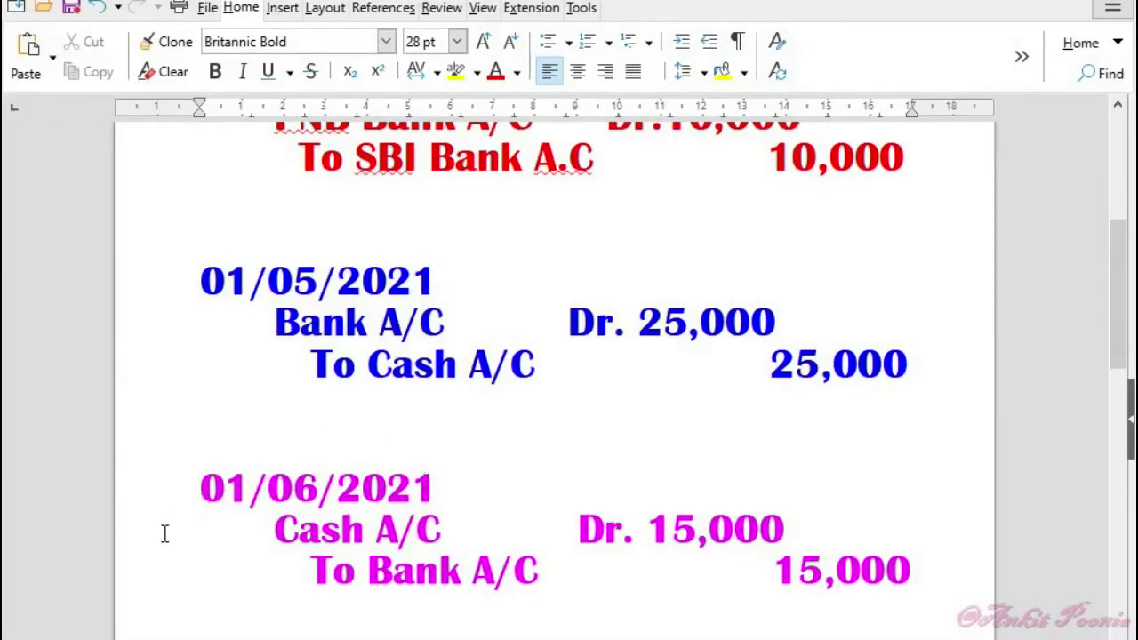
scroll(544, 565, up, 6)
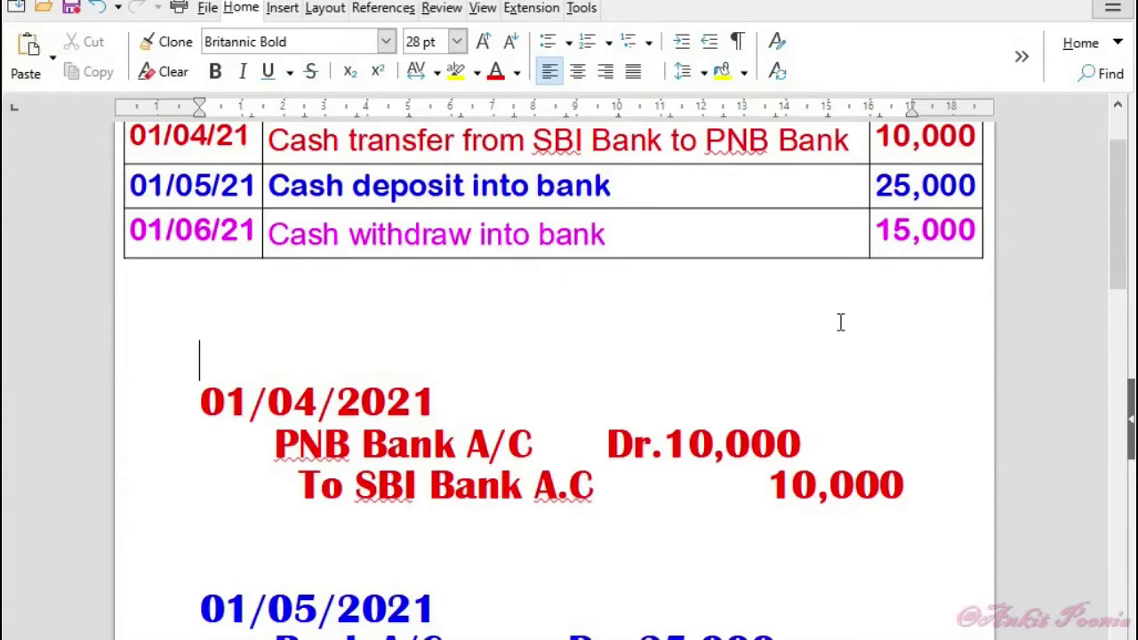
scroll(737, 396, down, 3)
scroll(745, 405, down, 5)
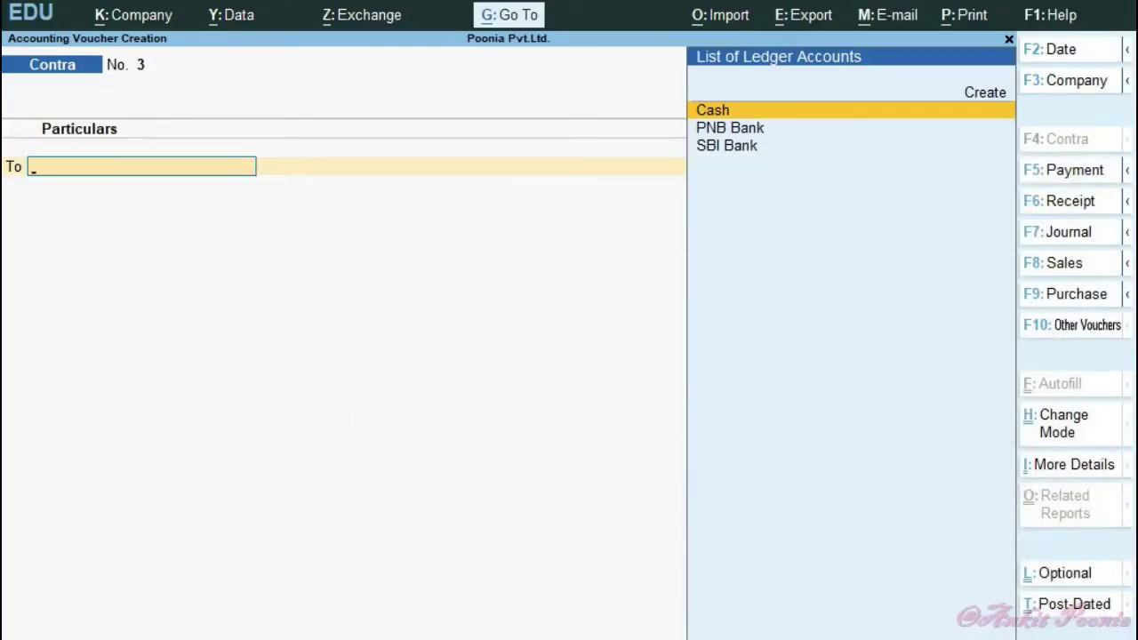
- Change Contra voucher 3's date to 1-Jun-21 and pick SBI Bank as the credited ledger
key(F2)
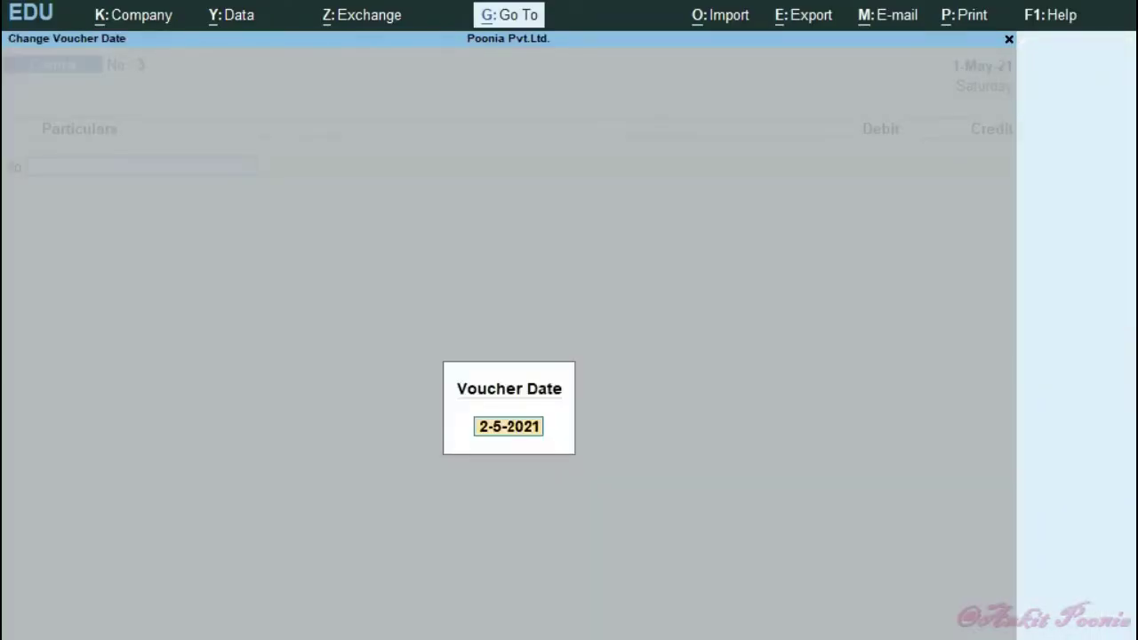
text(1.6)
key(Return)
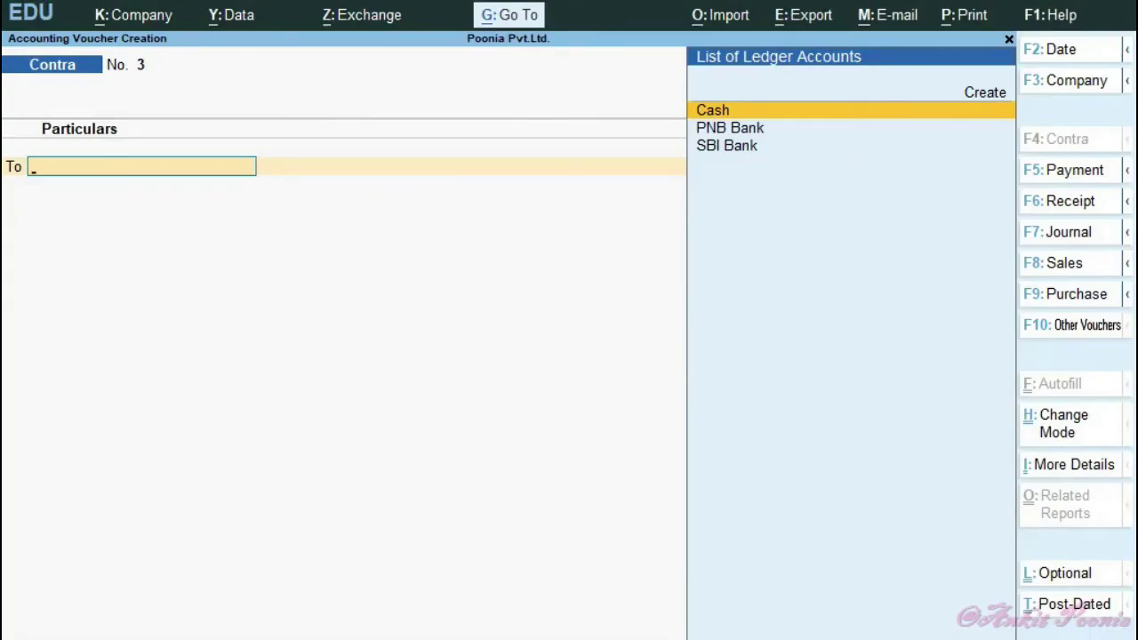
key(Down)
key(Down)
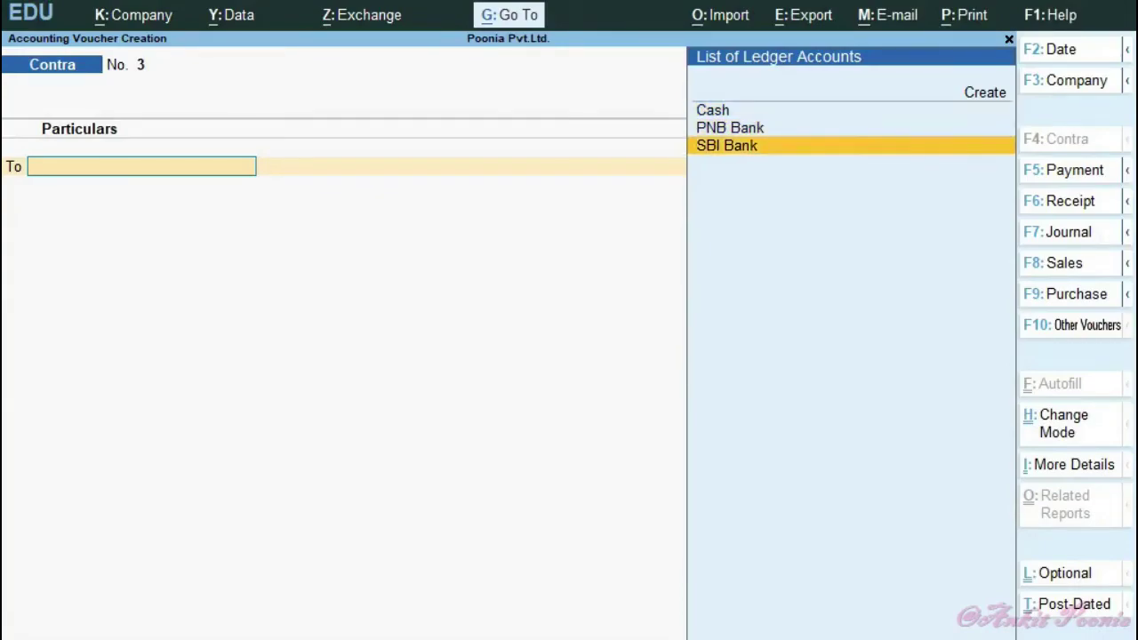
key(Return)
- Credit SBI Bank 15,000 by cheque with its cheque number, debit Cash 15,000, and save voucher 3
text(15000)
key(Return)
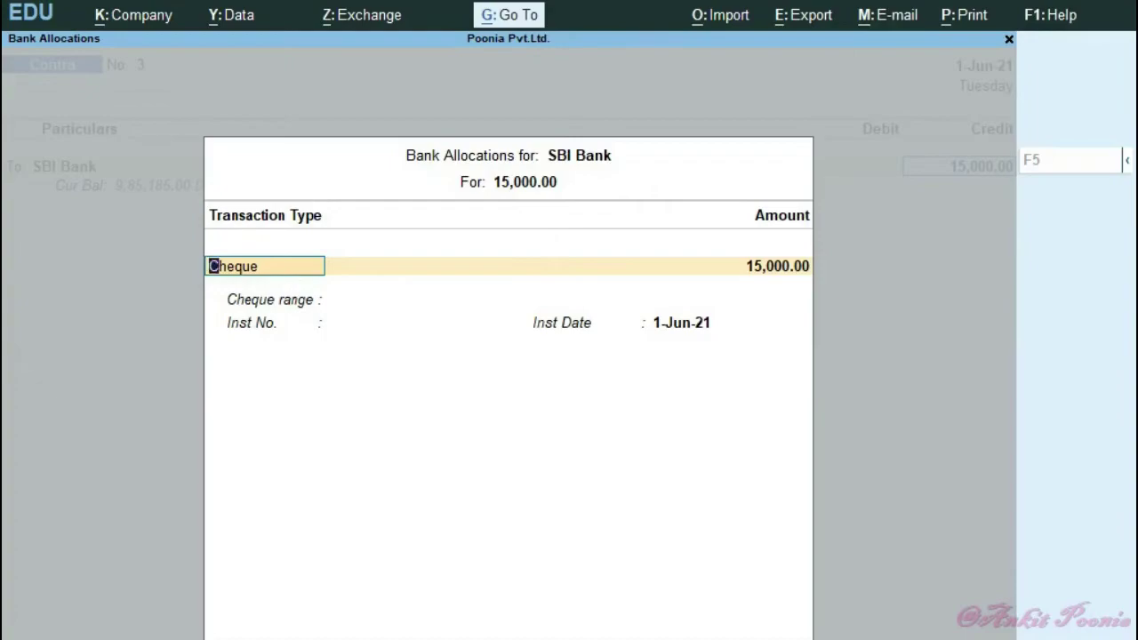
key(Return)
key(Return)
text(2541585)
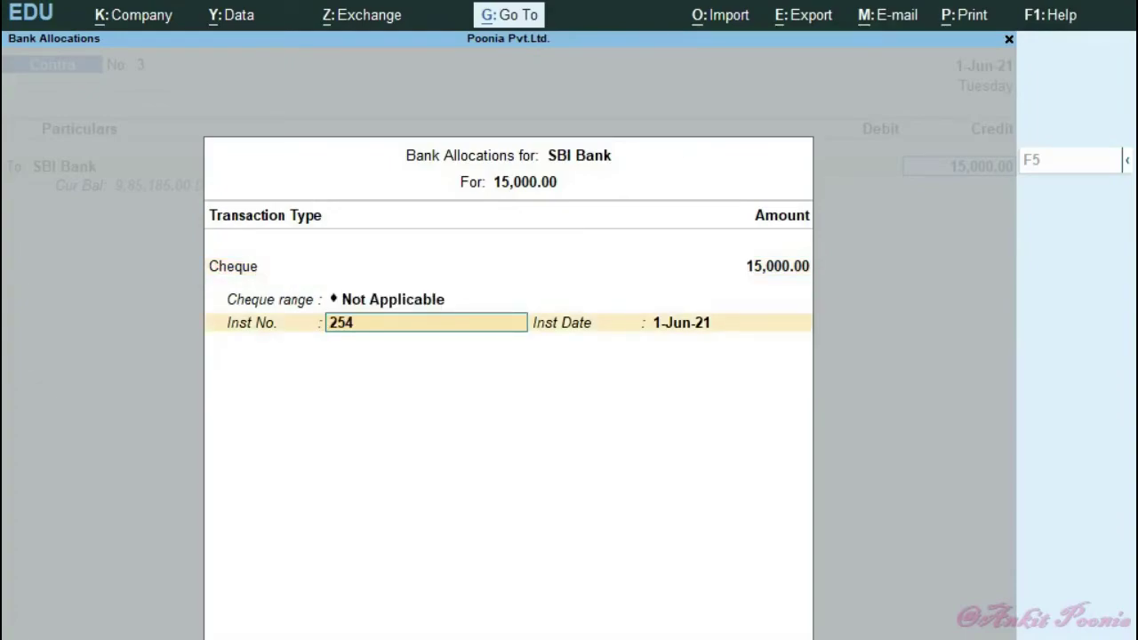
key(Return)
key(Return)
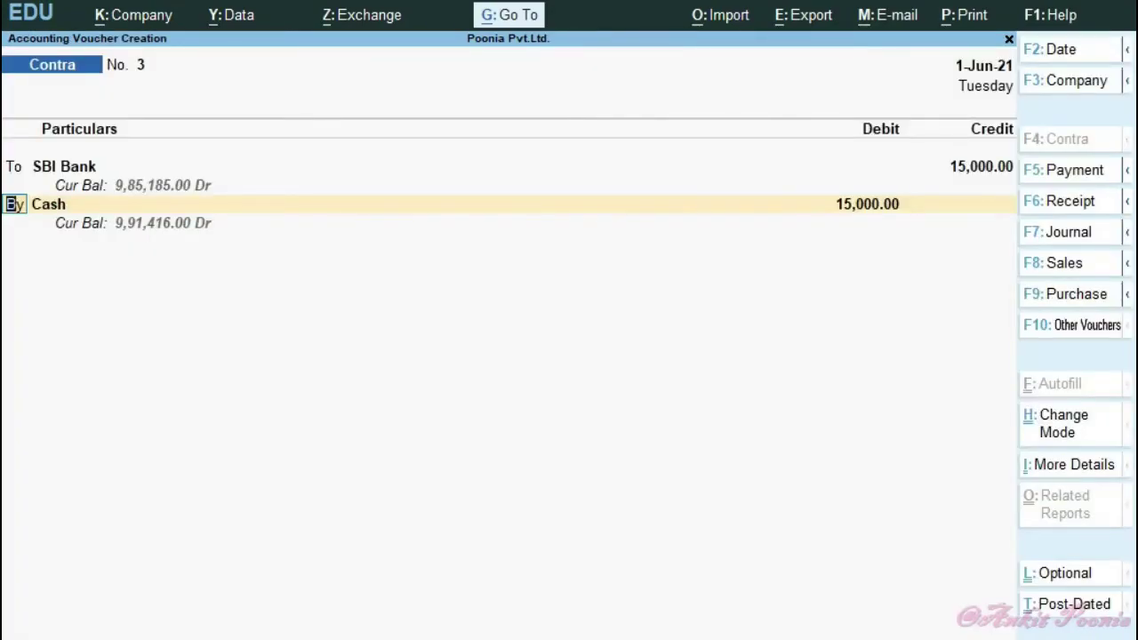
key(ctrl+a)
key(Return)
key(Return)
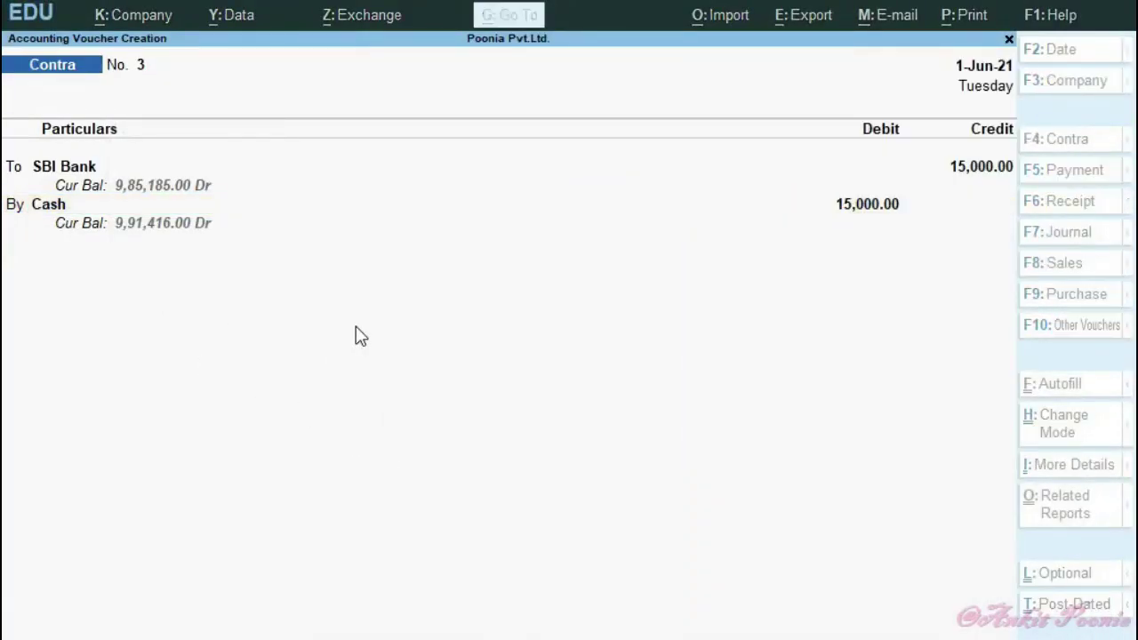
key(Return)
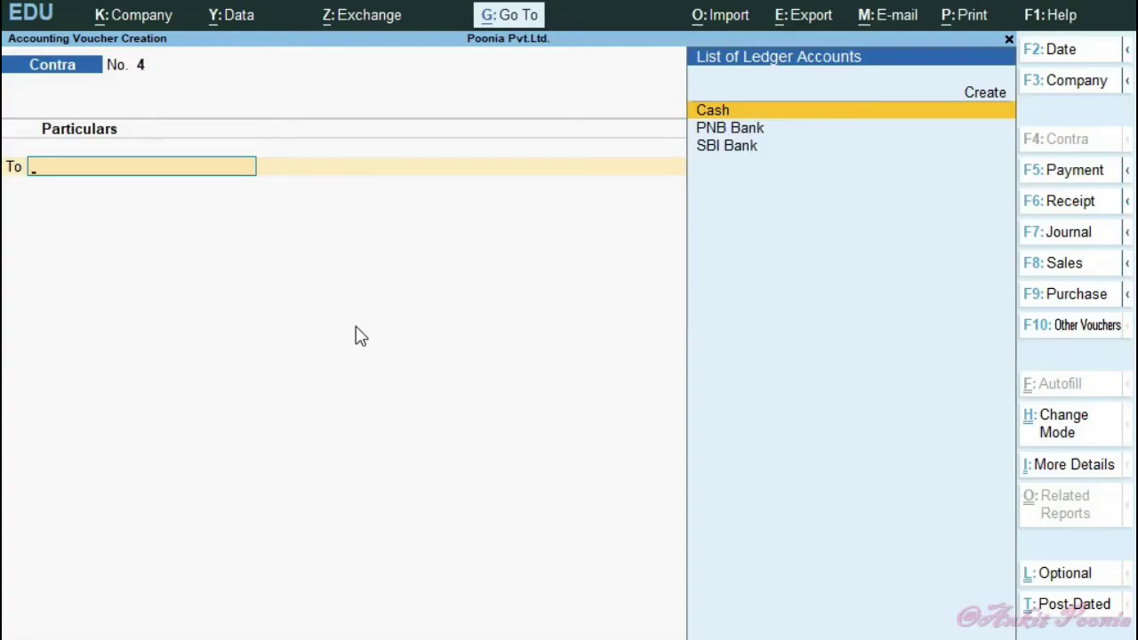
- Leave the empty voucher 4 without quitting, returning to the Gateway of Tally
key(Escape)
key(Escape)
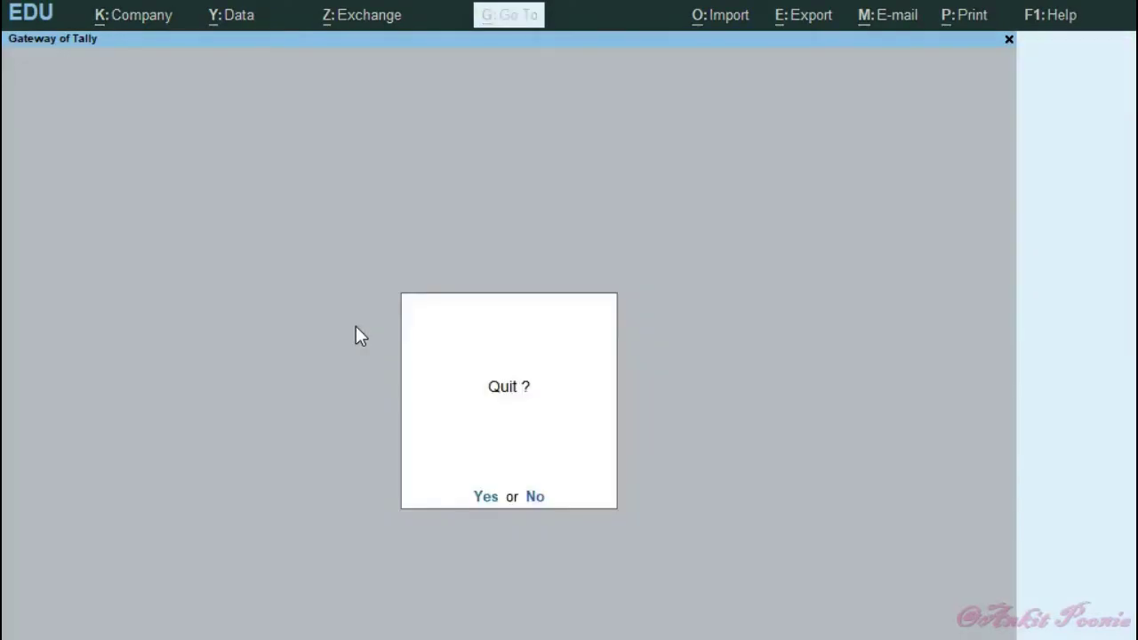
key(Escape)
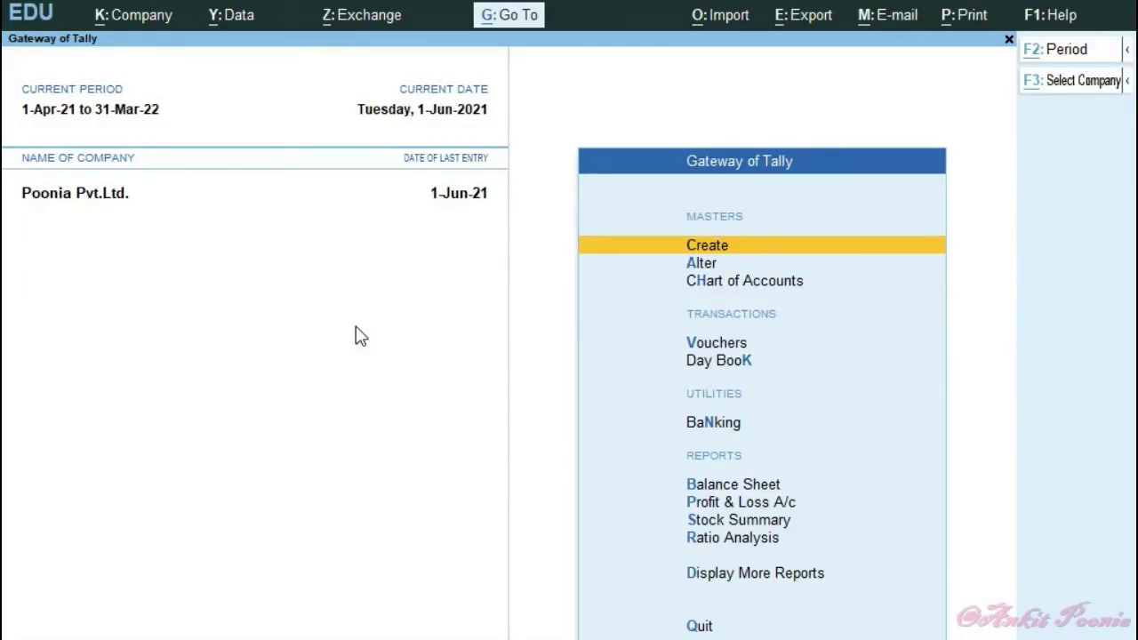
key(alt+g)
- Open the Contra Voucher Register listing all three vouchers, checking the journal notes alongside
text(con)
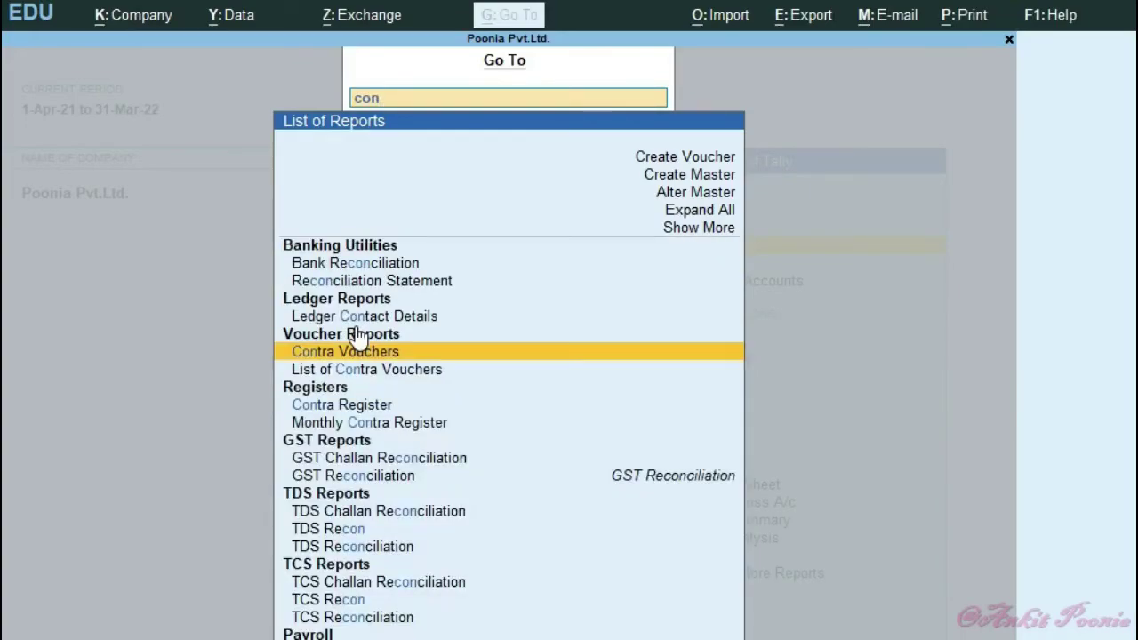
key(Return)
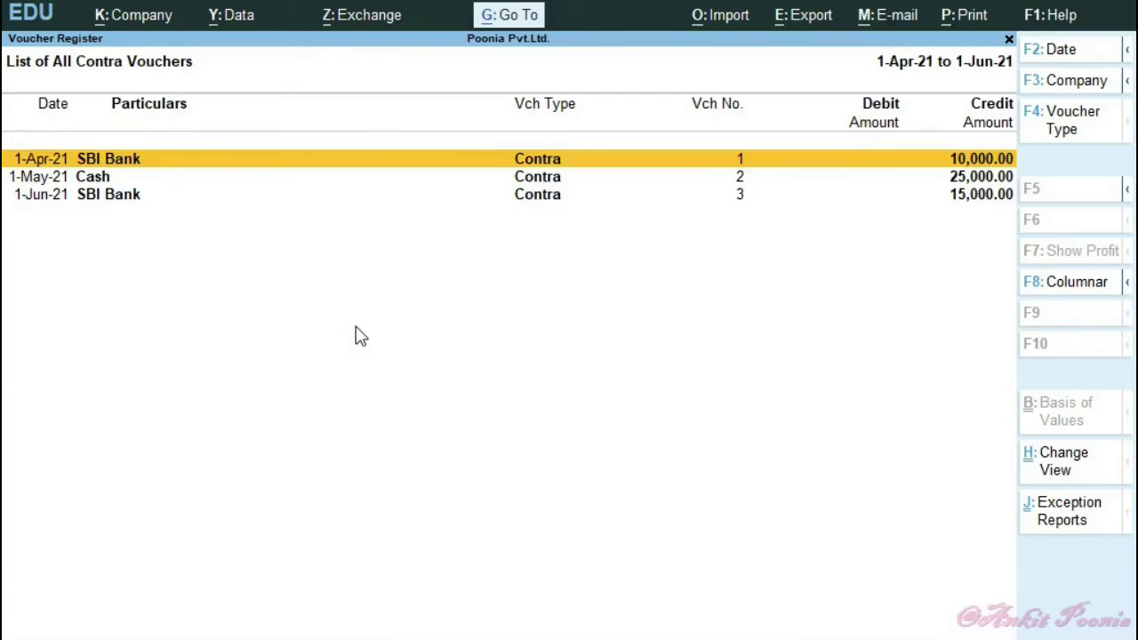
key(alt+Tab)
scroll(975, 328, up, 6)
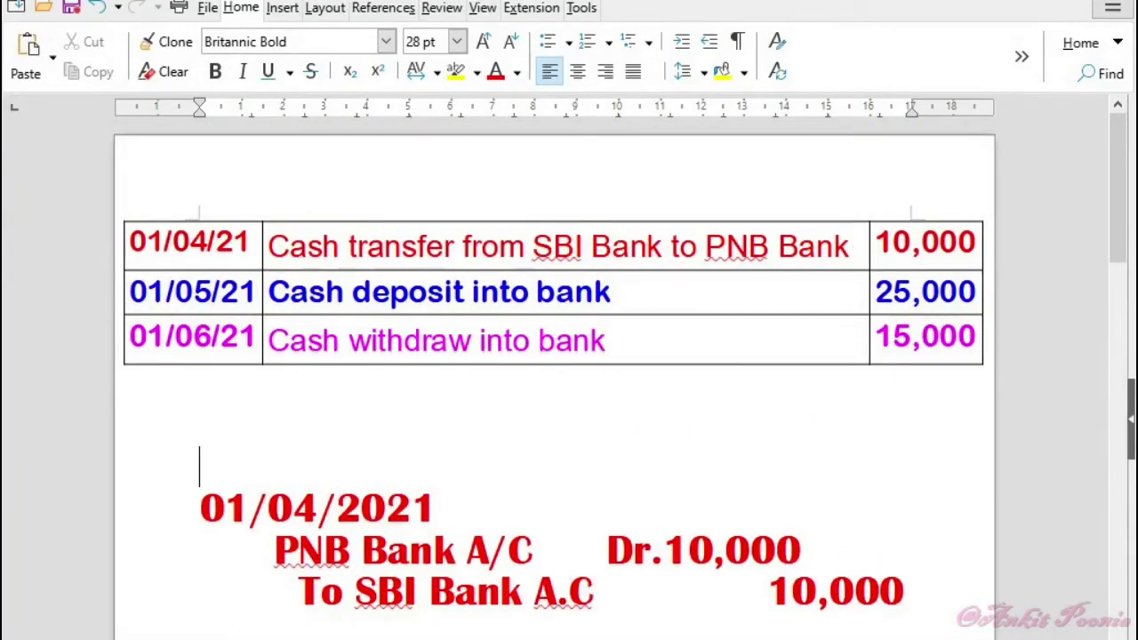
key(alt+Tab)
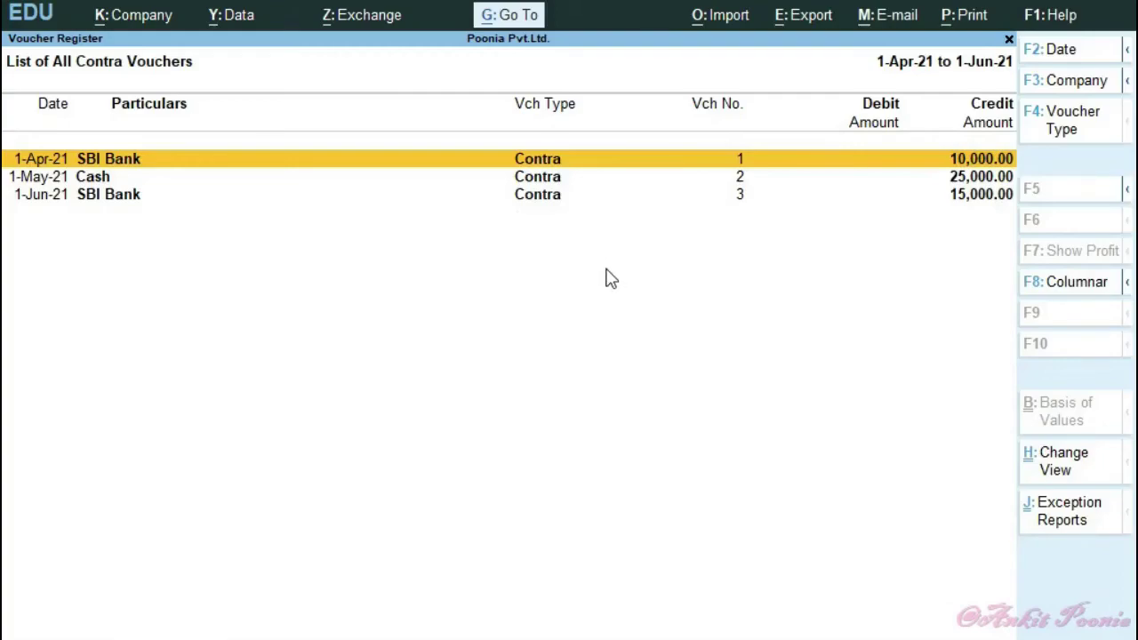
- Review Contra voucher 1's SBI Bank to PNB Bank entry, then bring up the Go To report list
key(Return)
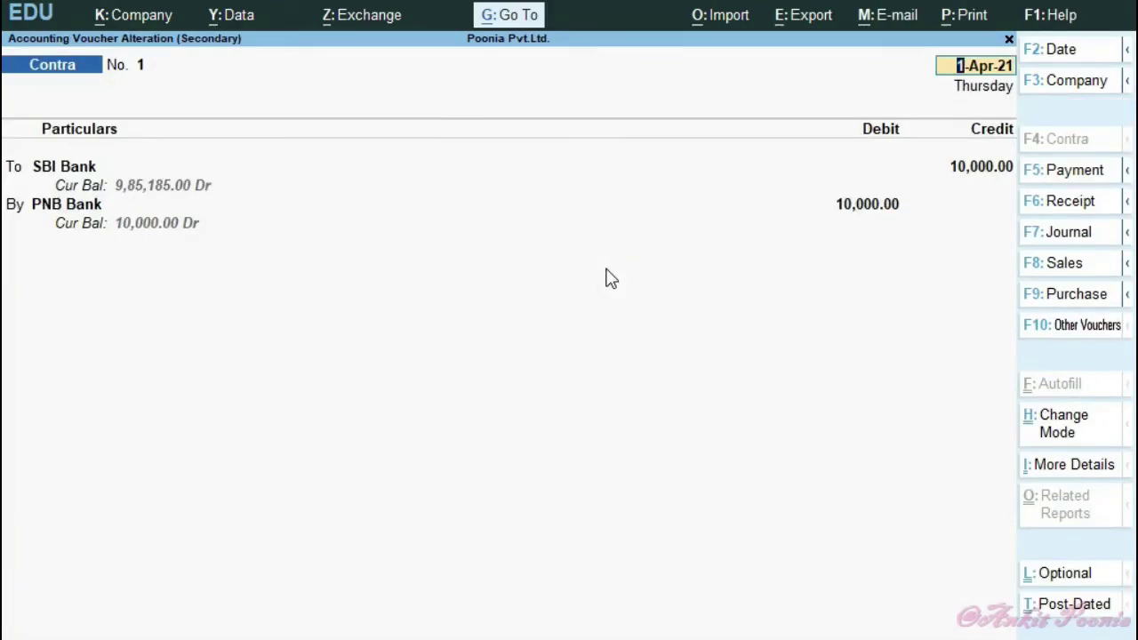
key(Escape)
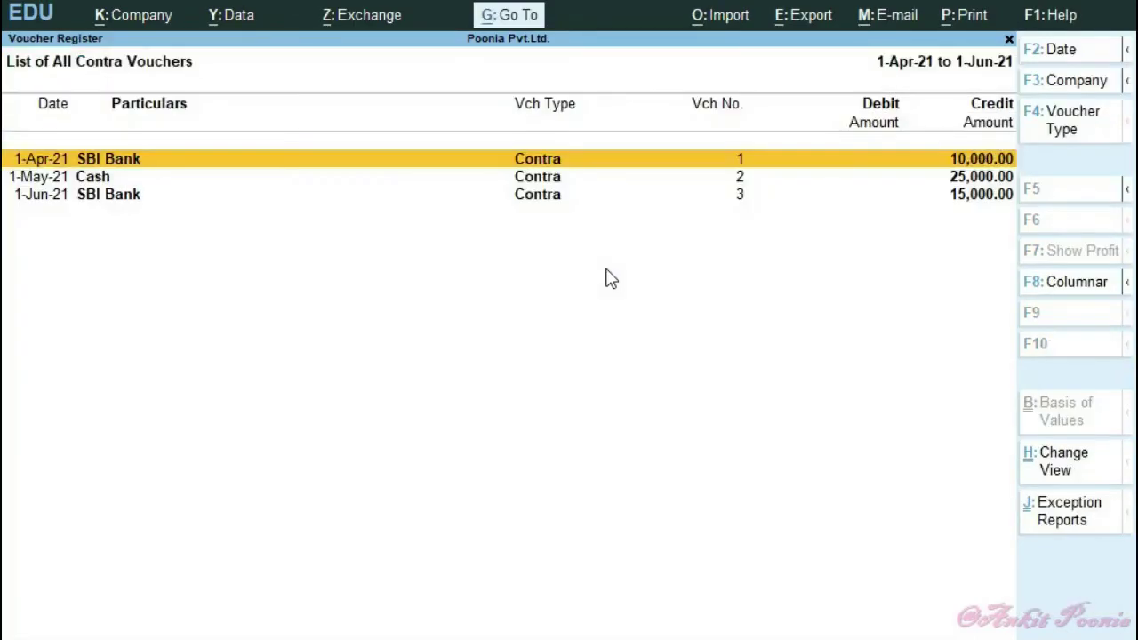
key(Escape)
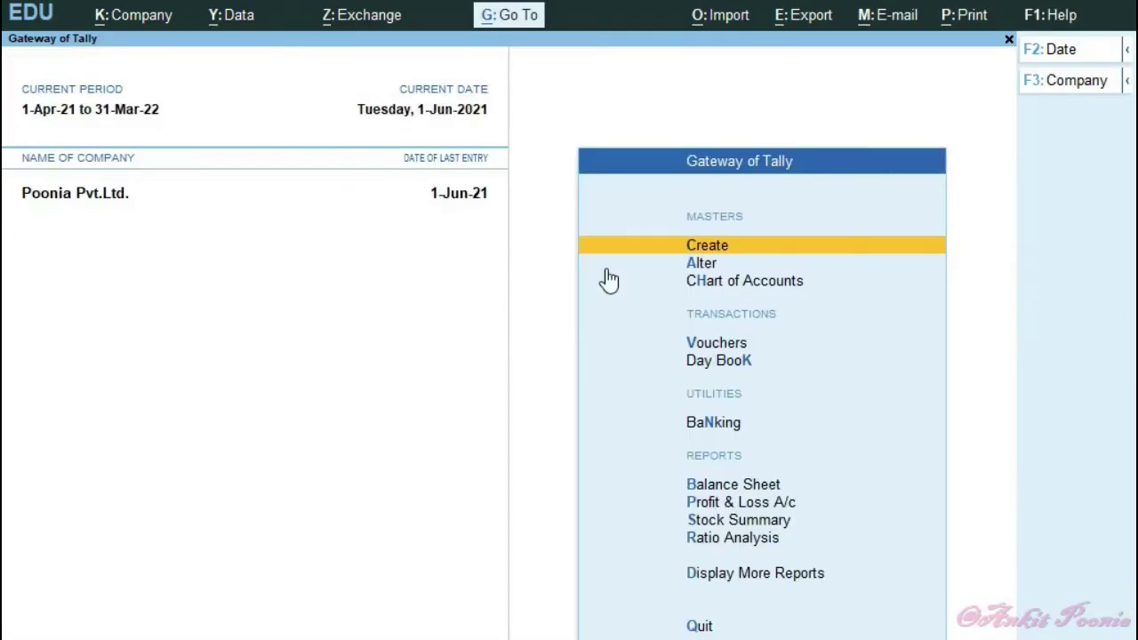
key(alt+g)
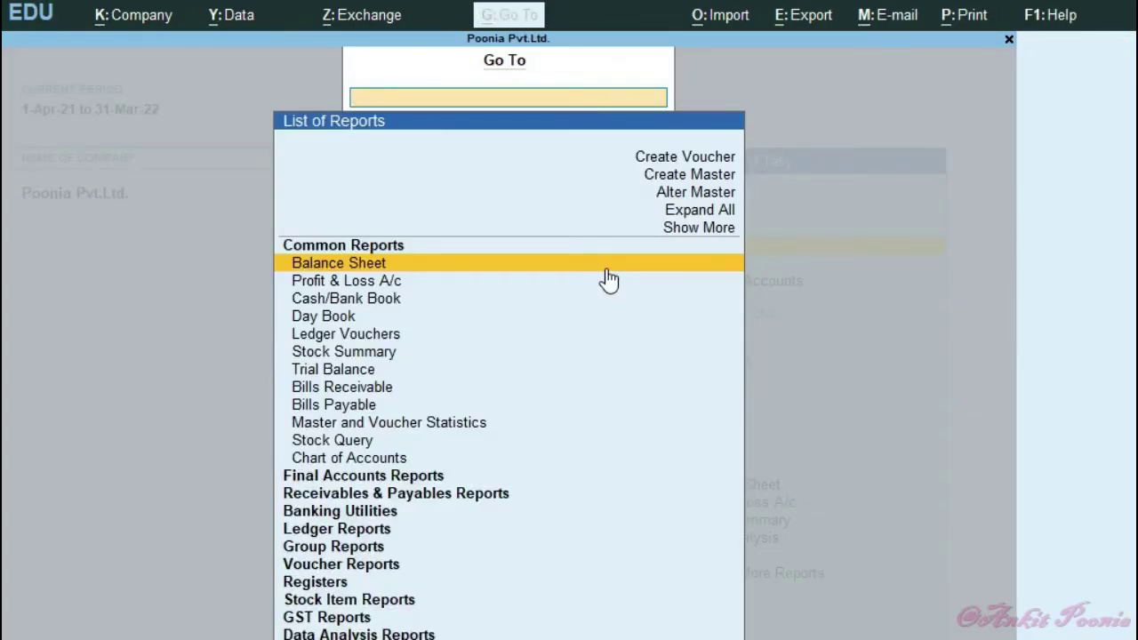
- Open the Cash/Bank Book, view the Cash ledger's monthly summary, and return to the Cash/Bank Summary
text(Cash)
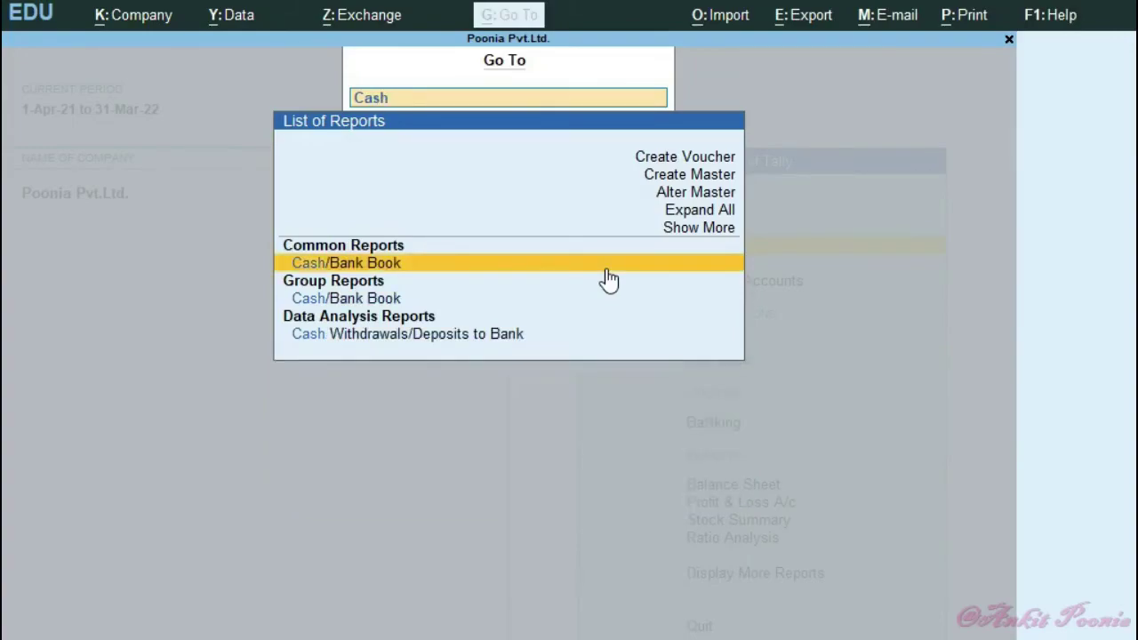
key(Return)
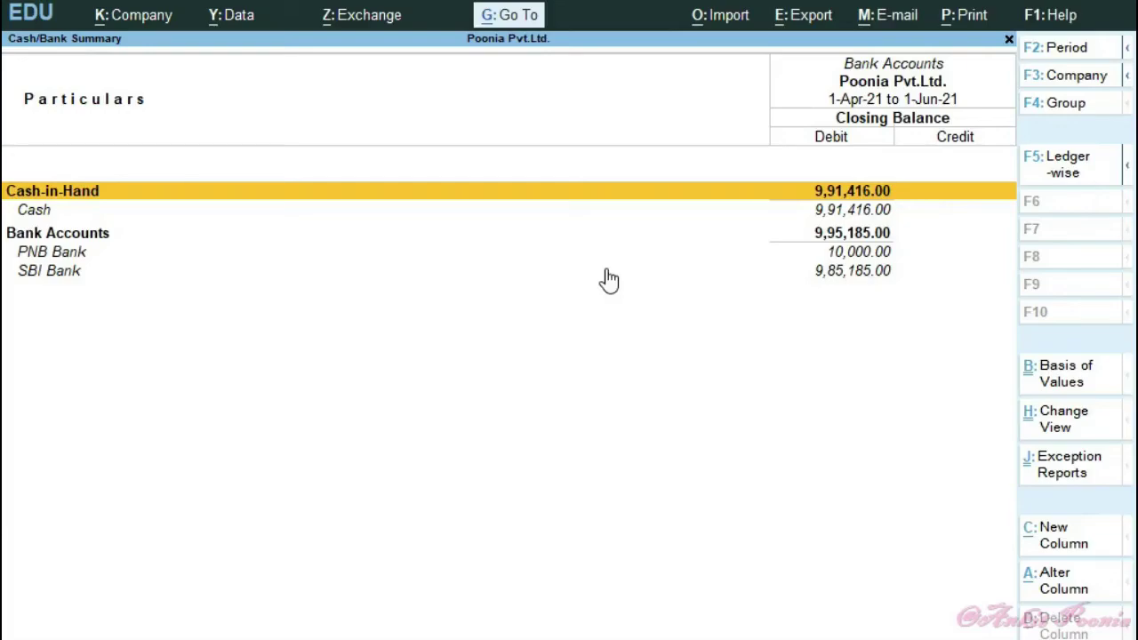
key(Down)
key(Down)
key(Down)
key(Down)
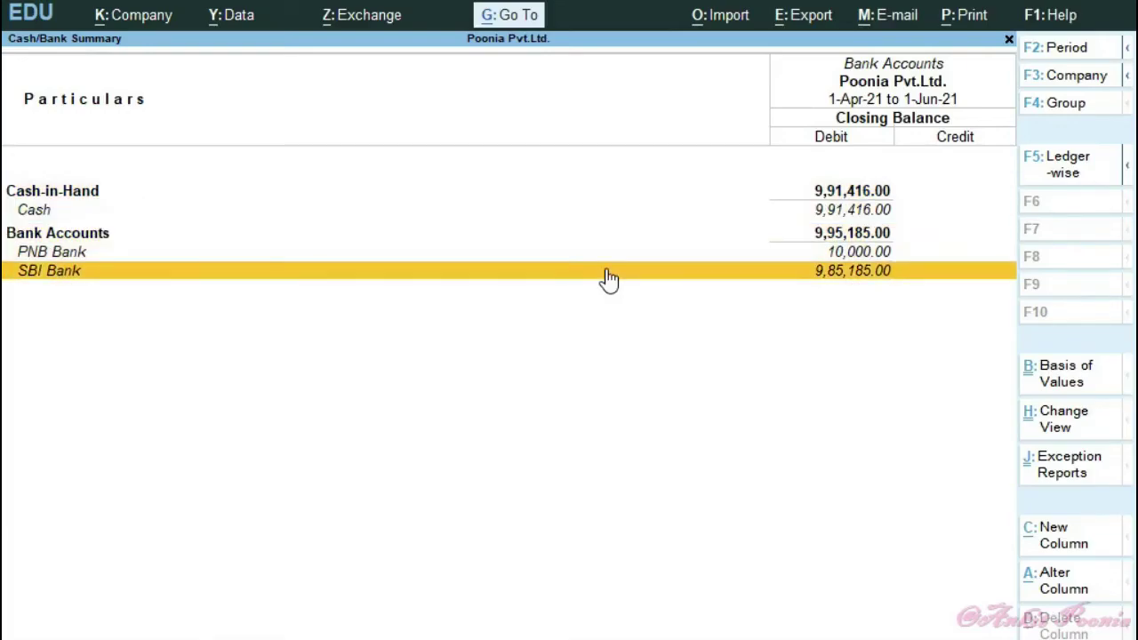
key(Up)
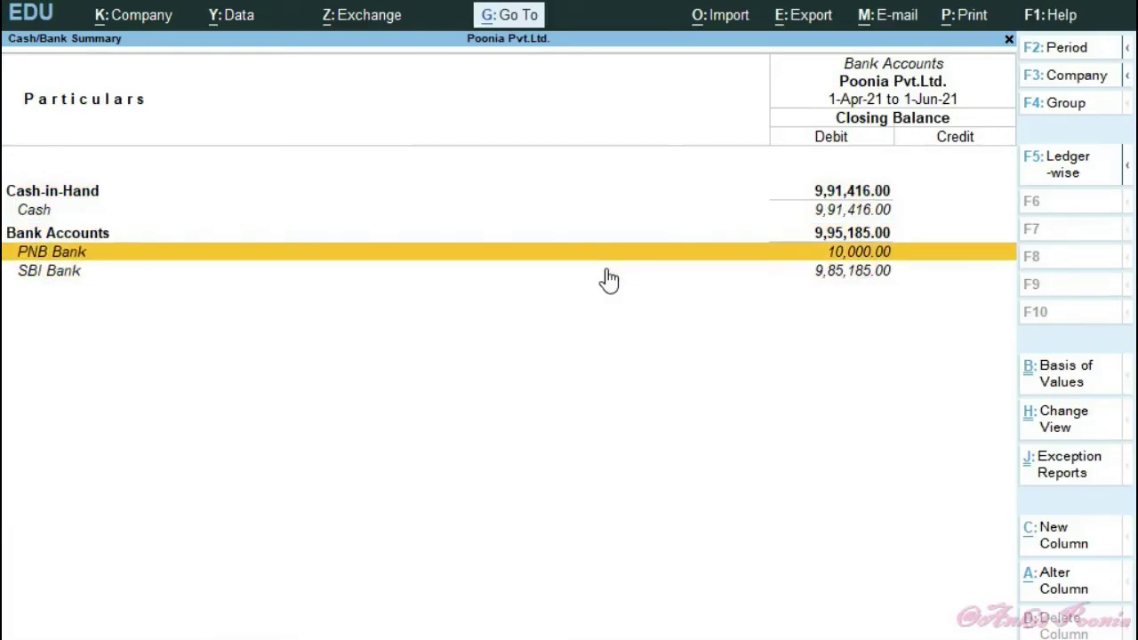
key(Down)
key(Up)
key(Up)
key(Up)
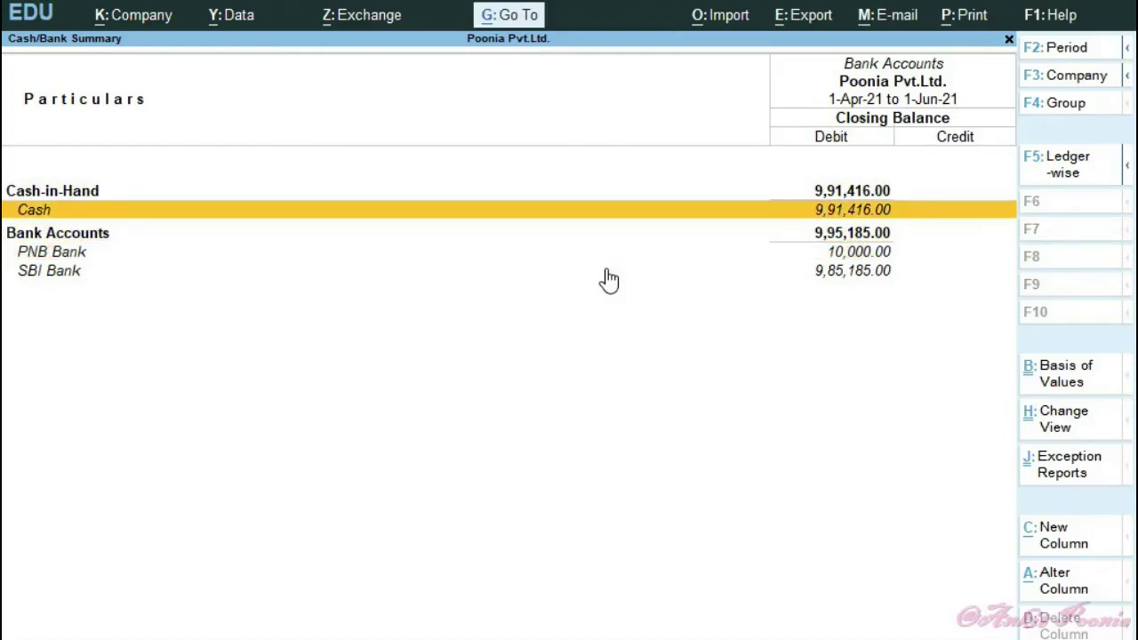
key(Return)
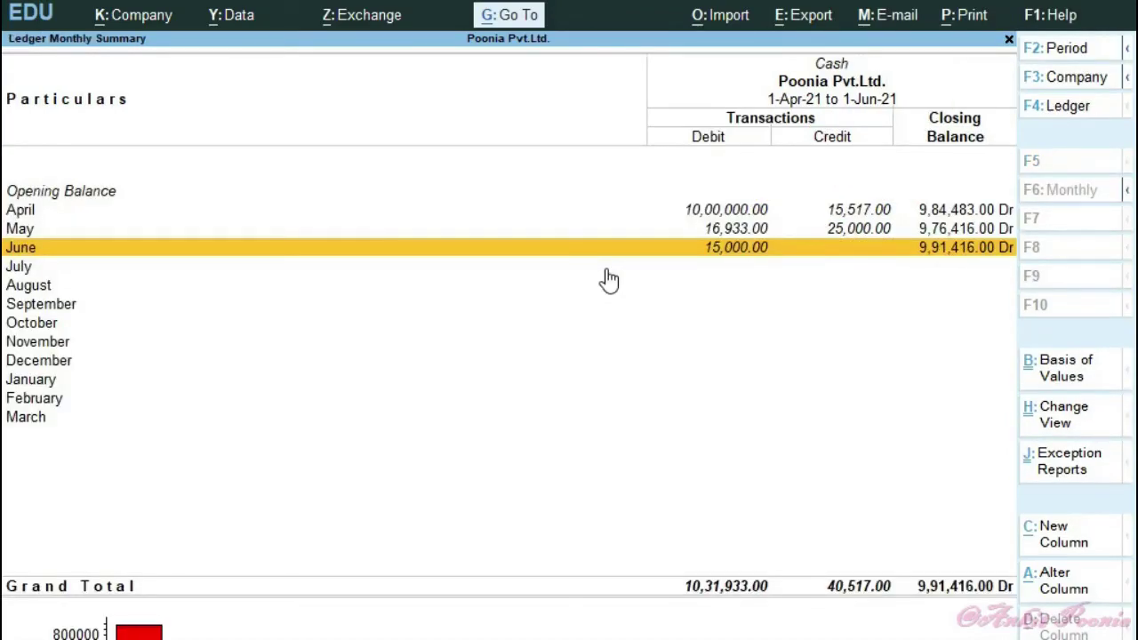
key(Escape)
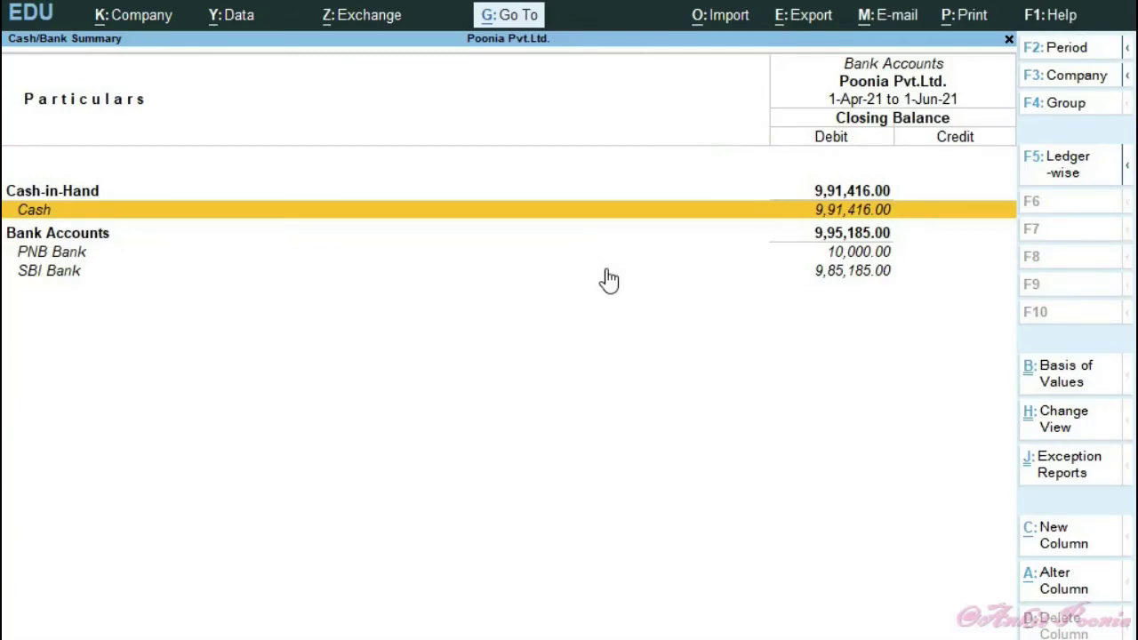
- Open SBI Bank's monthly summary and review its May transactions
key(Down)
key(Down)
key(Down)
key(Return)
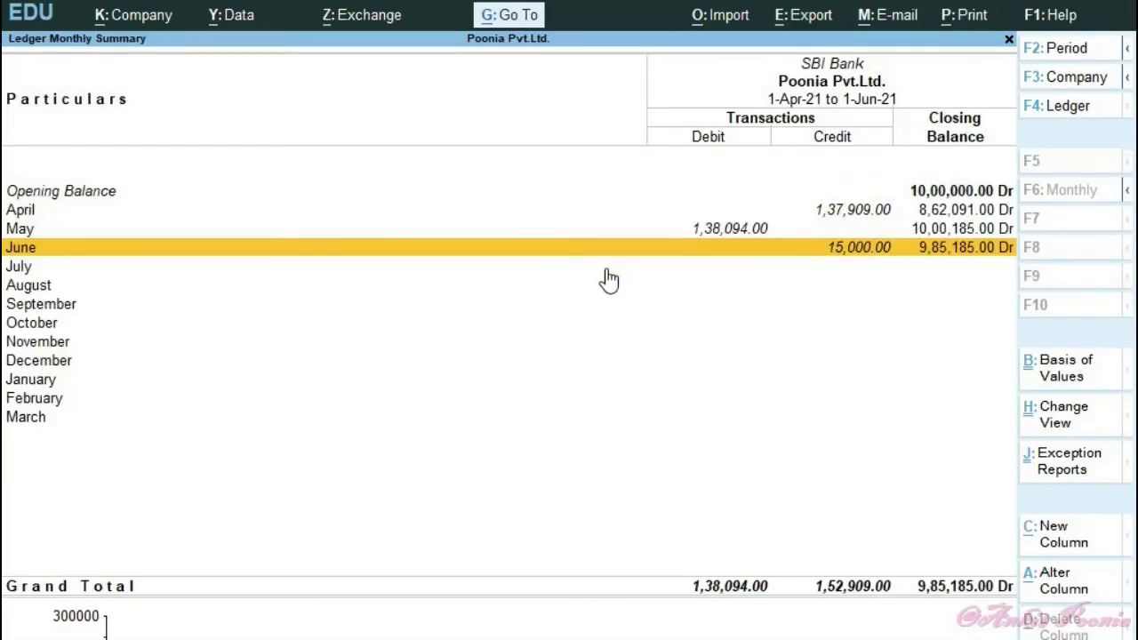
key(Up)
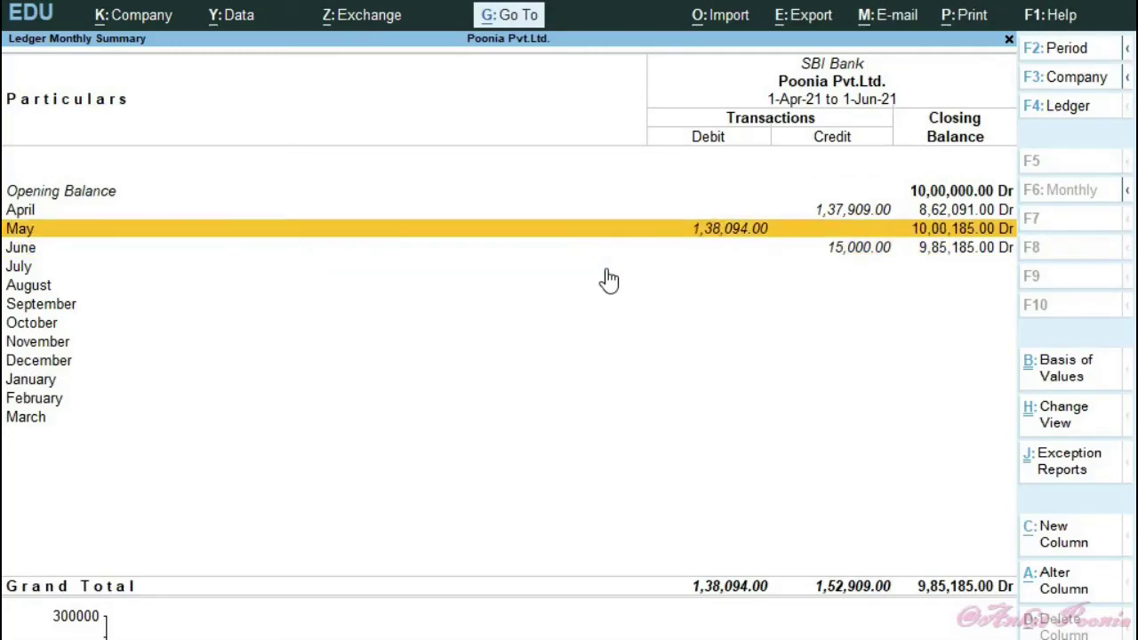
key(Return)
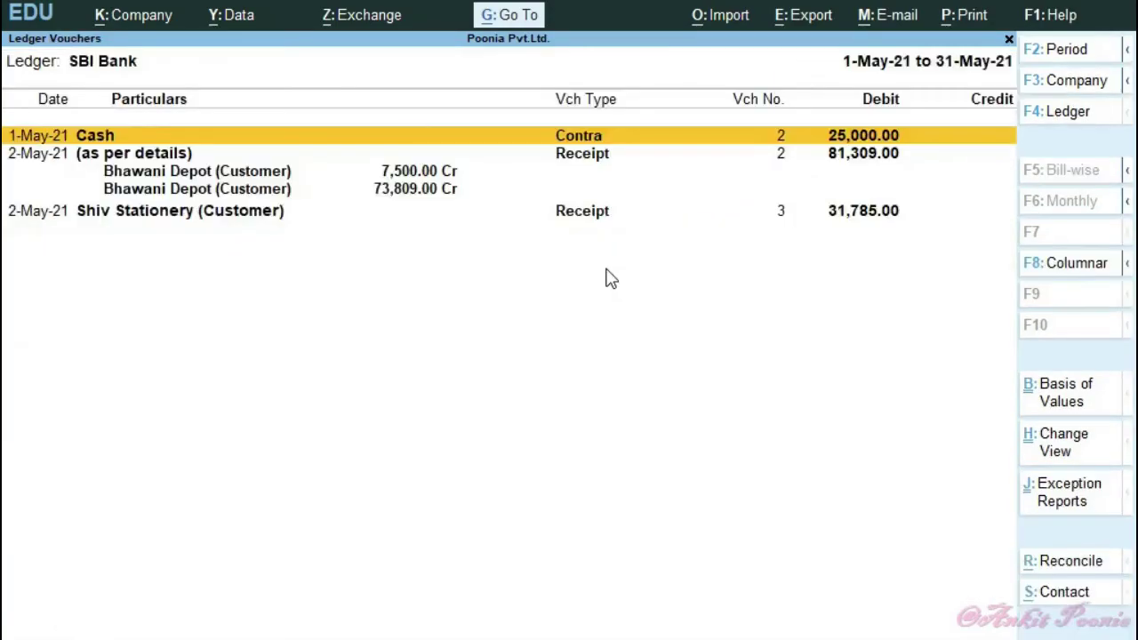
key(Down)
key(Up)
- Open SBI Bank's June transactions and Contra voucher 3, the 15,000 transfer to Cash
key(Escape)
key(Down)
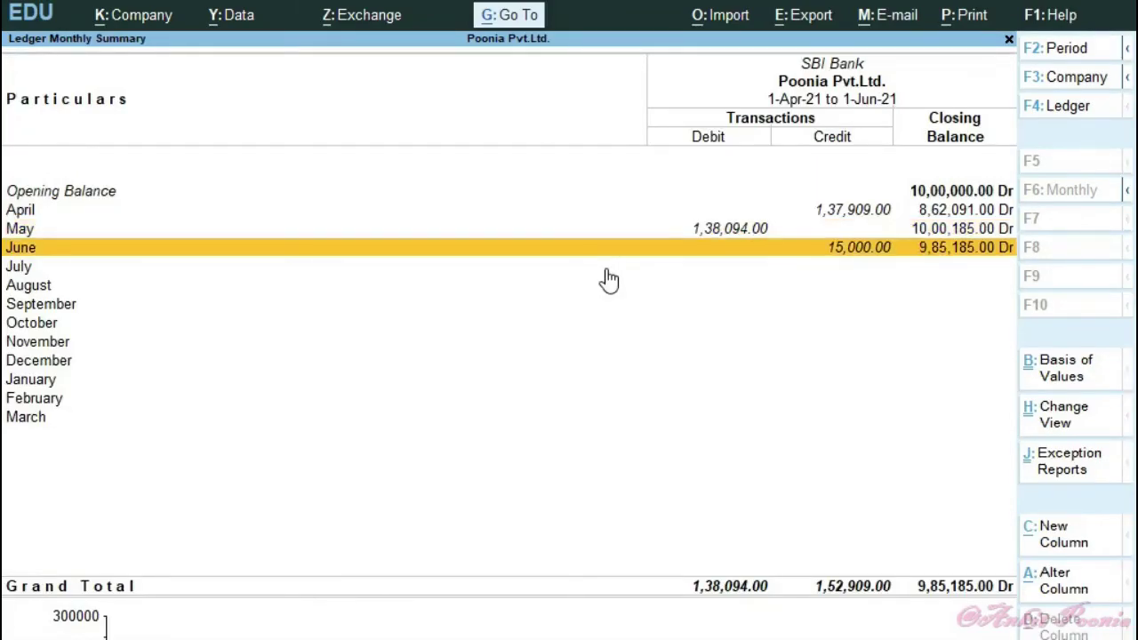
key(Return)
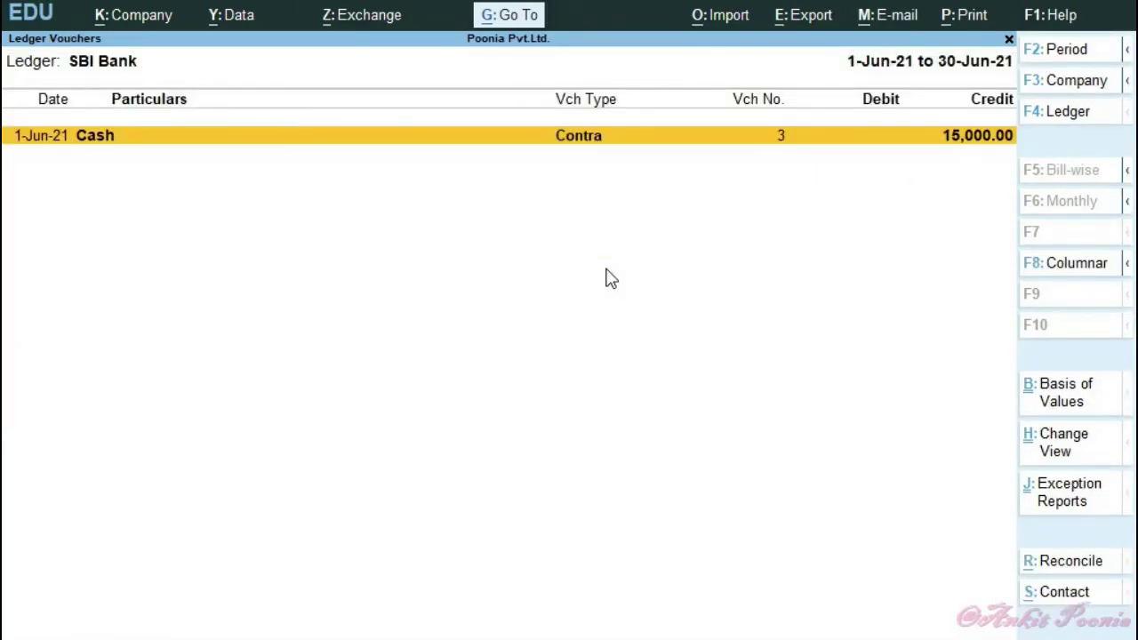
key(Return)
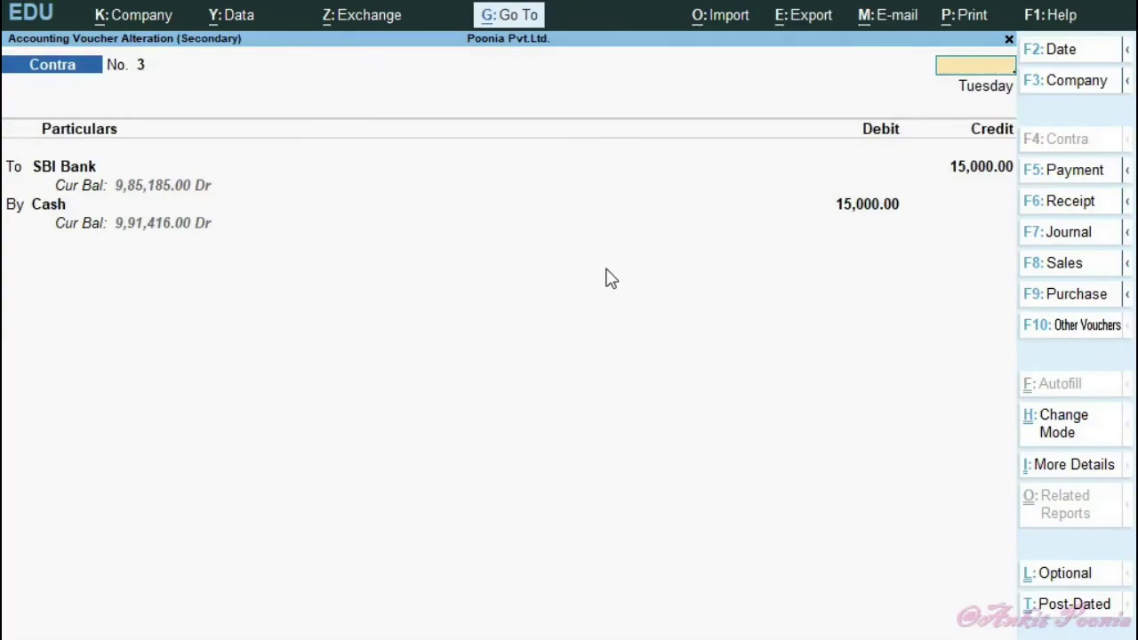
- Back out to the Cash/Bank Summary and open the Cash ledger's May transactions
key(Escape)
key(Escape)
key(Escape)
key(Up)
key(Up)
key(Up)
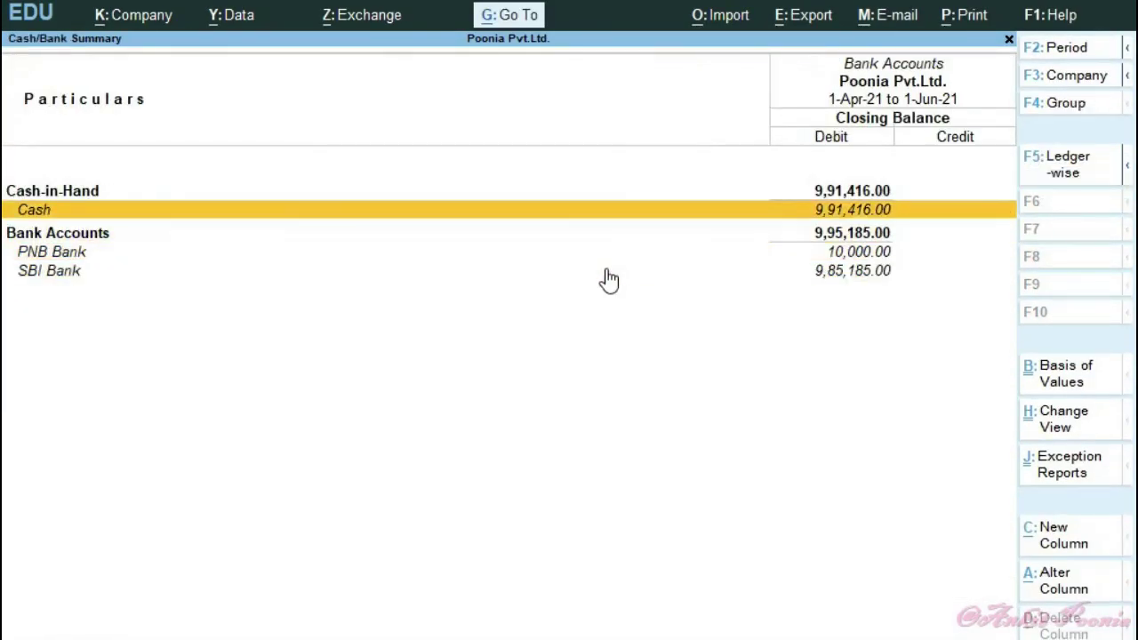
key(Return)
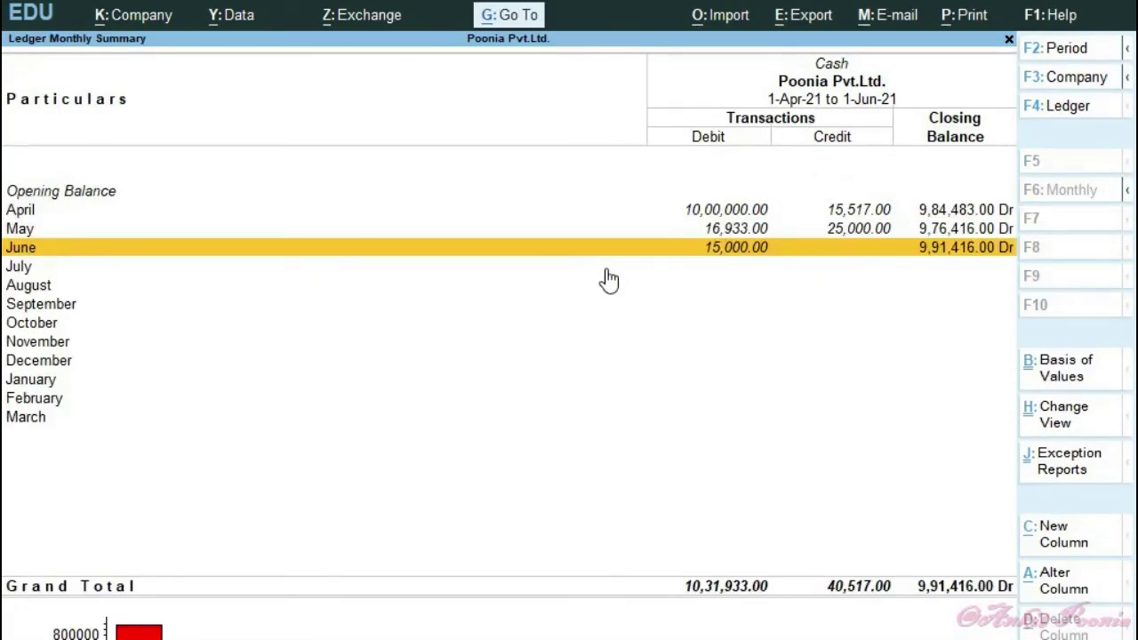
key(Up)
key(Return)
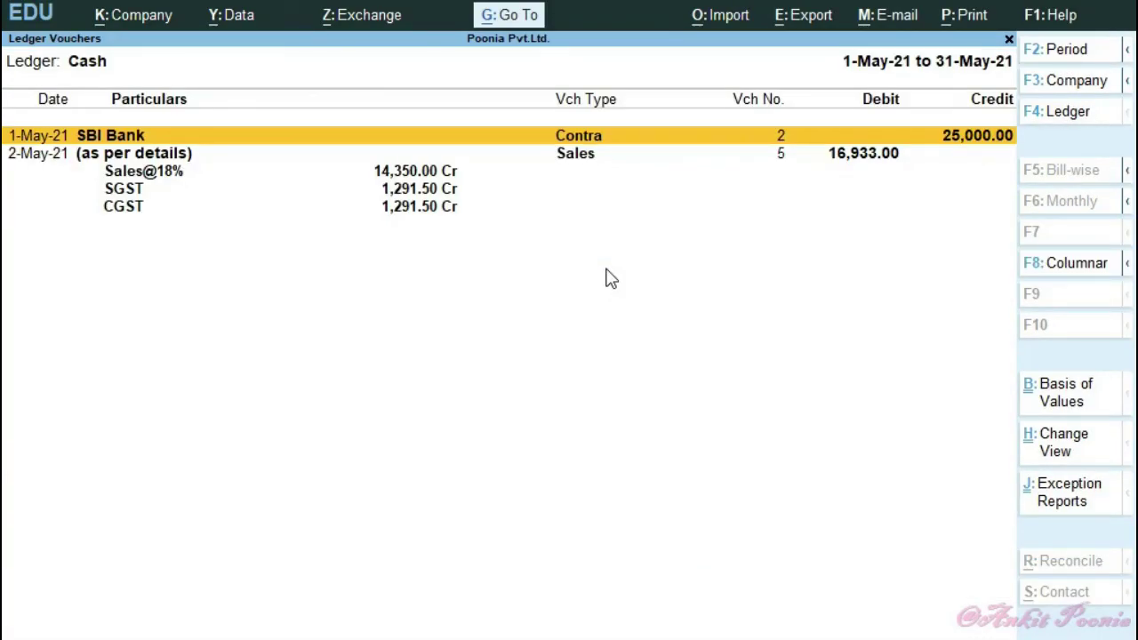
- Check the Cash ledger's June transactions, then back out to the Gateway of Tally
key(Escape)
key(Down)
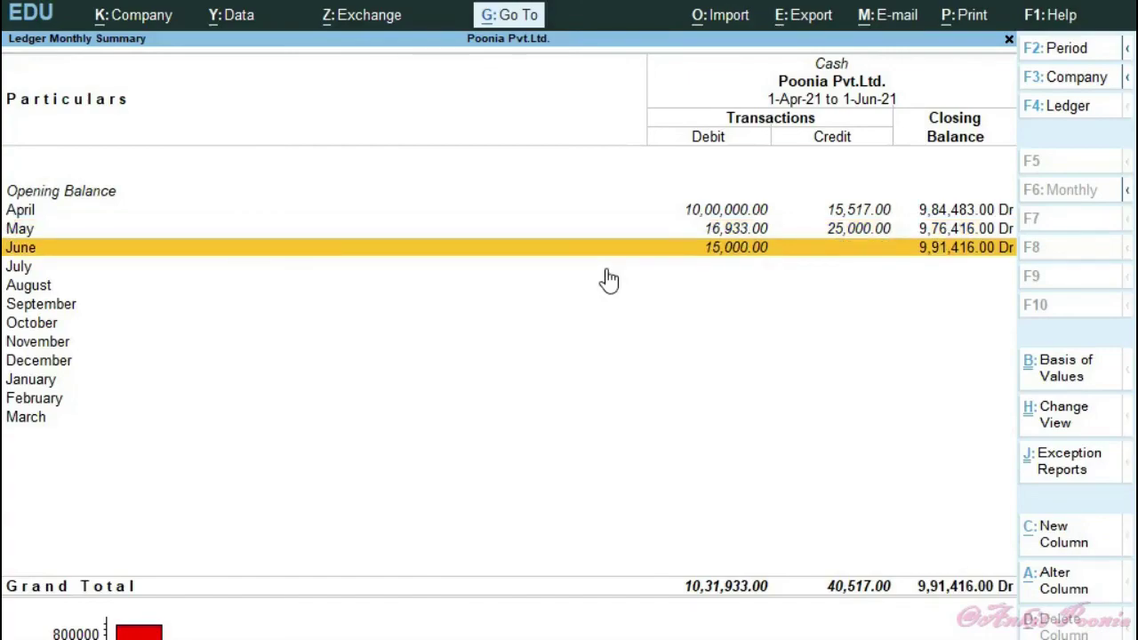
key(Return)
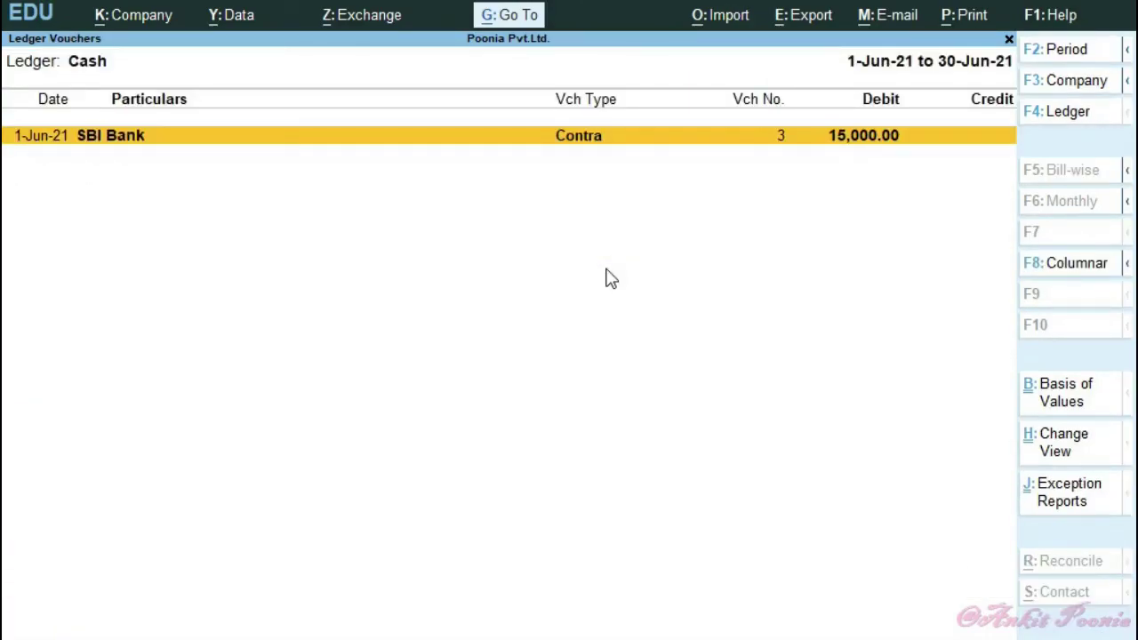
key(Escape)
key(Escape)
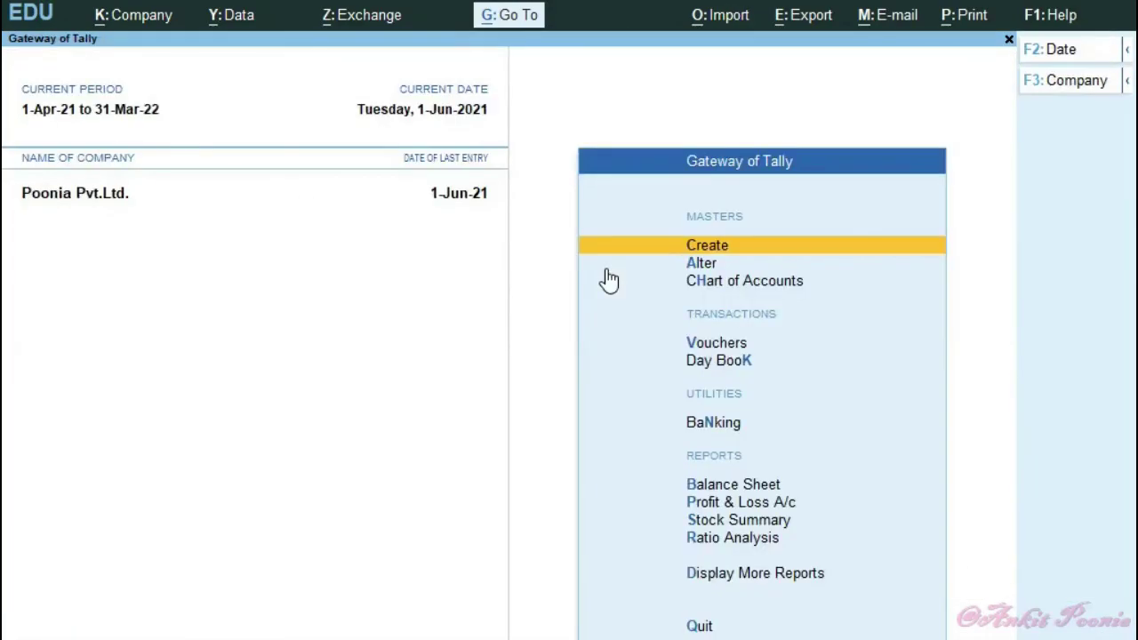